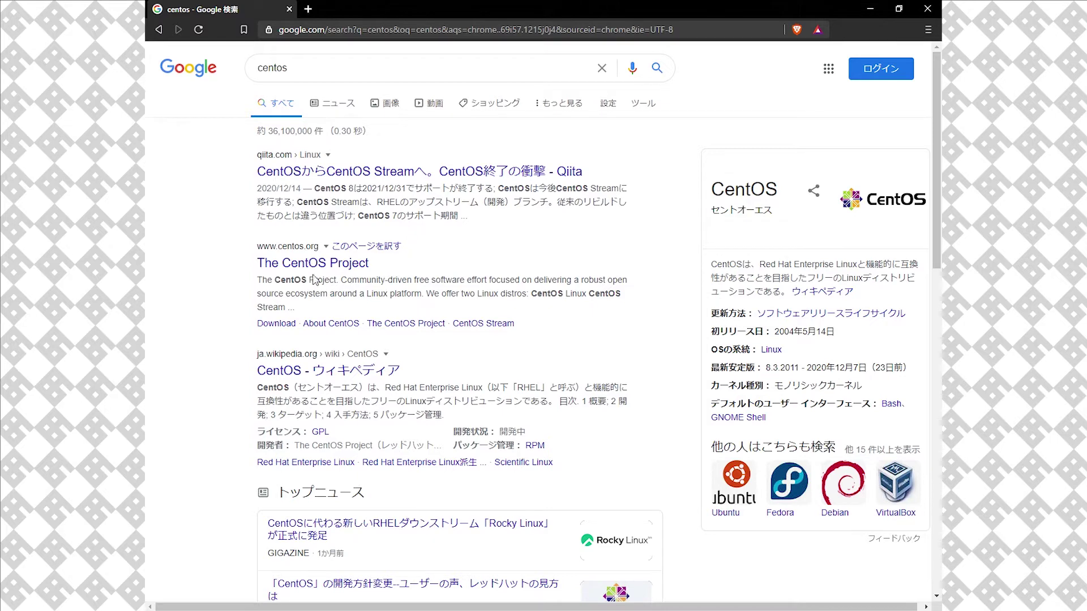
# - Open the CentOS Linux 8 (2011) x86_64 ISO listing on the ftp.jaist.ac.jp mirror via the CentOS Project site and highlight CentOS-8.3.2011-x86_64-dvd1.iso
pyautogui.click(292, 271)
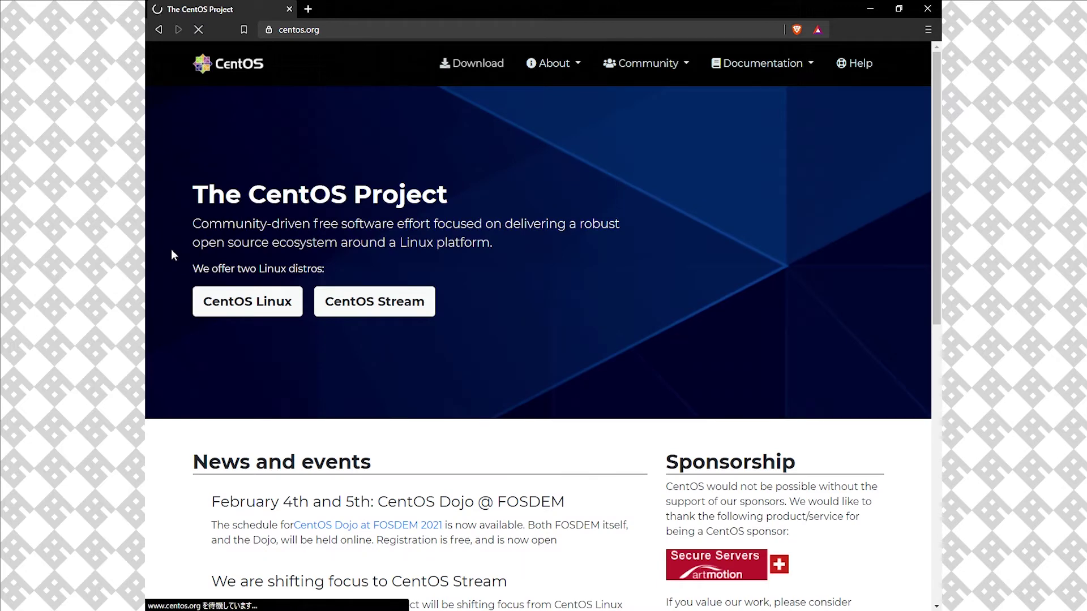
pyautogui.click(243, 305)
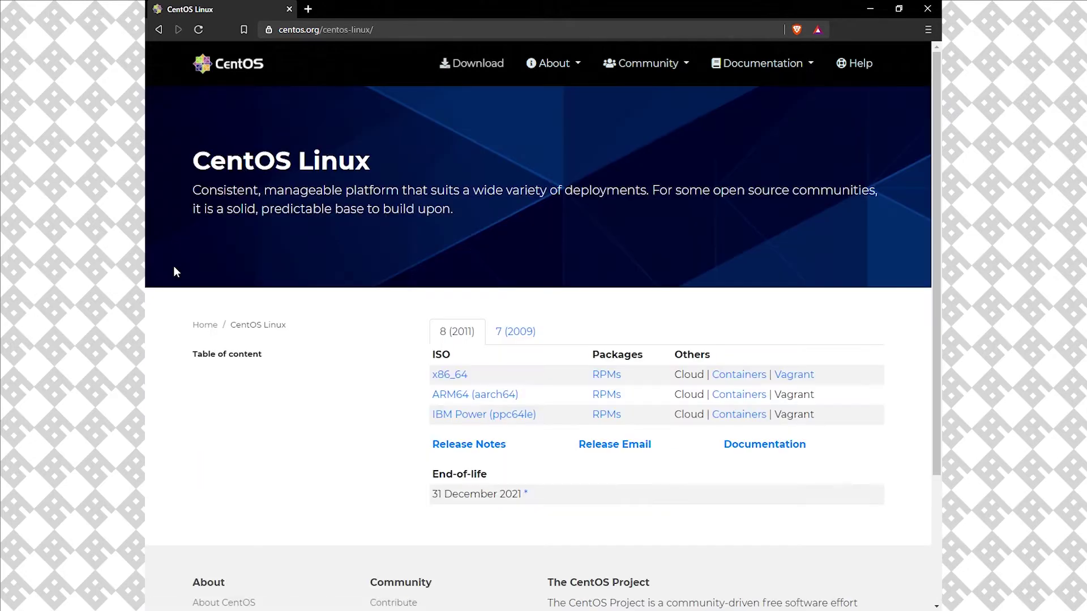
pyautogui.click(440, 378)
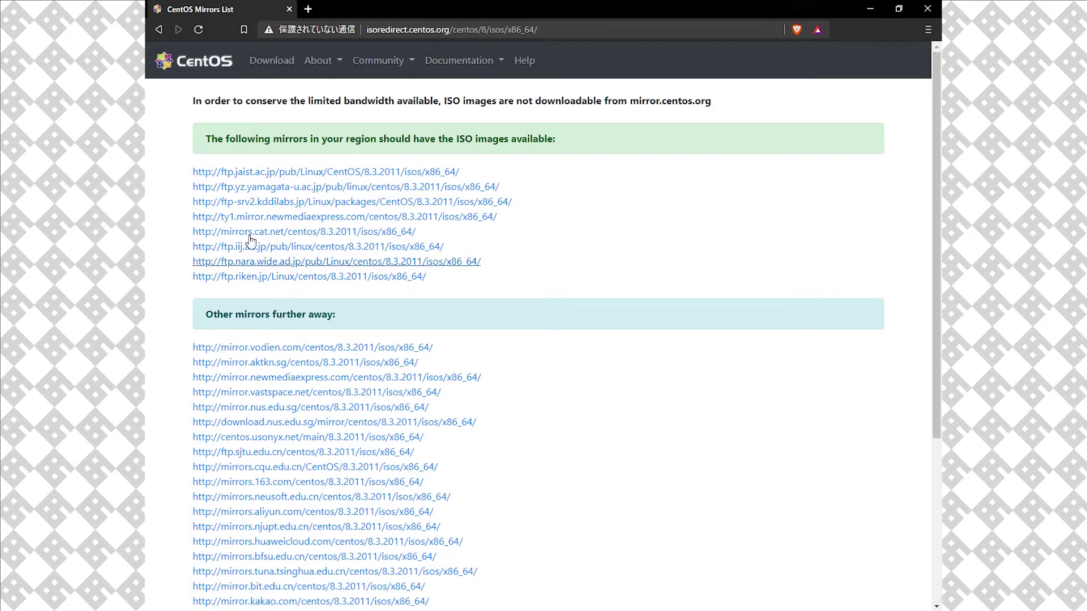
pyautogui.click(398, 174)
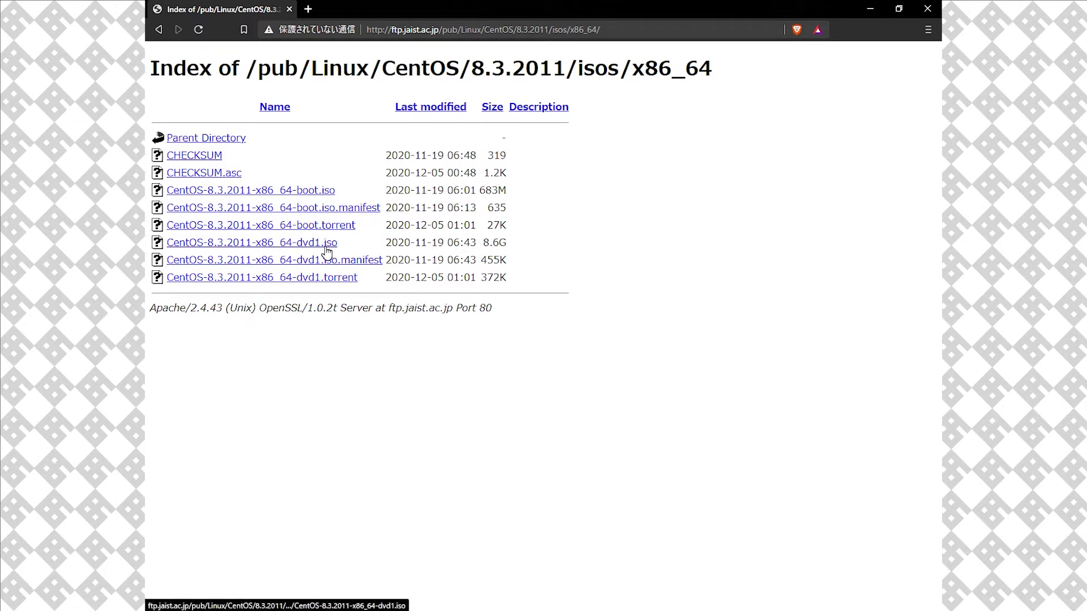
pyautogui.moveTo(508, 249); pyautogui.dragTo(163, 250)
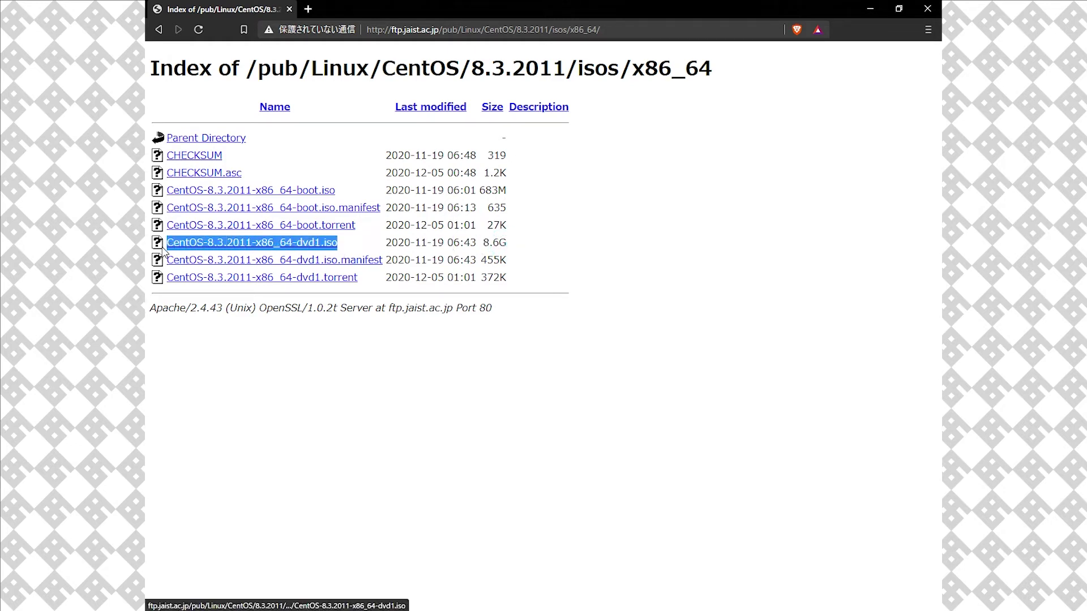
pyautogui.click(343, 243)
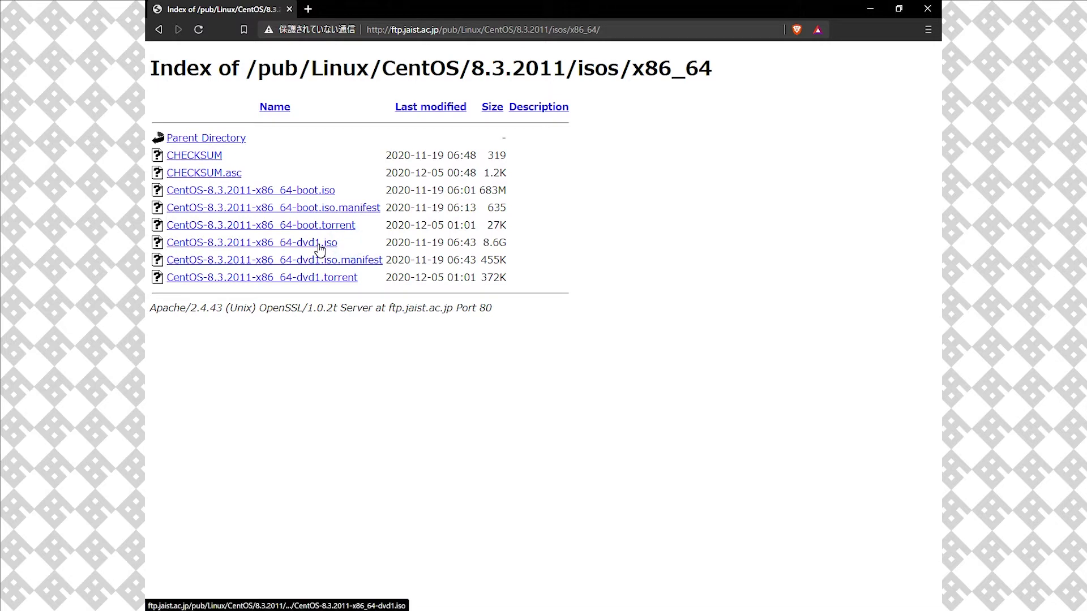
# - Switch to Oracle VM VirtualBox, start creating a new virtual machine named CentOS_MailServer2, and copy that name
pyautogui.click(199, 126)
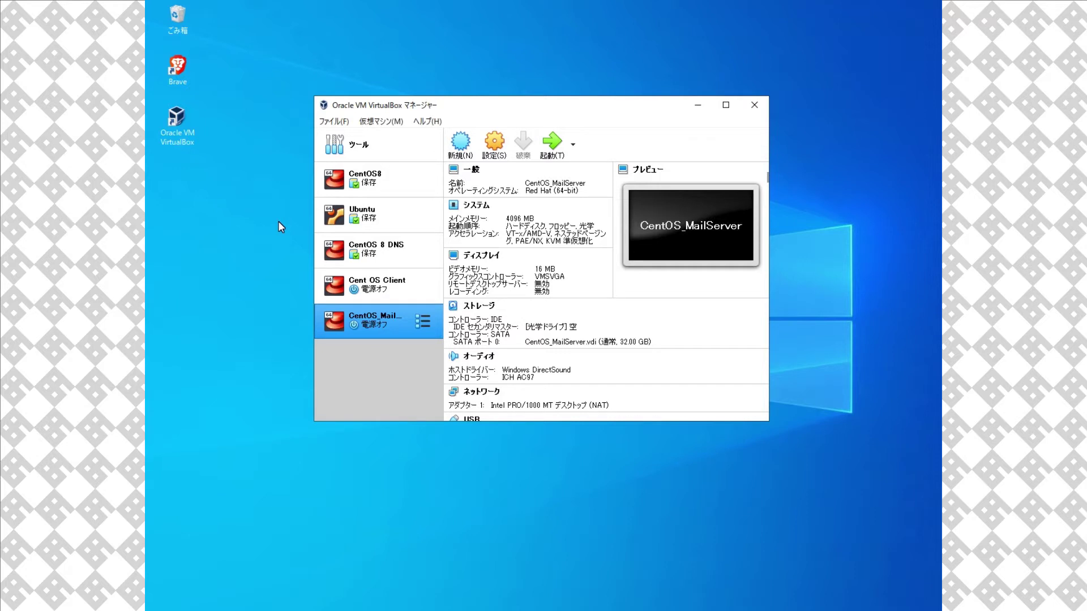
pyautogui.click(277, 221)
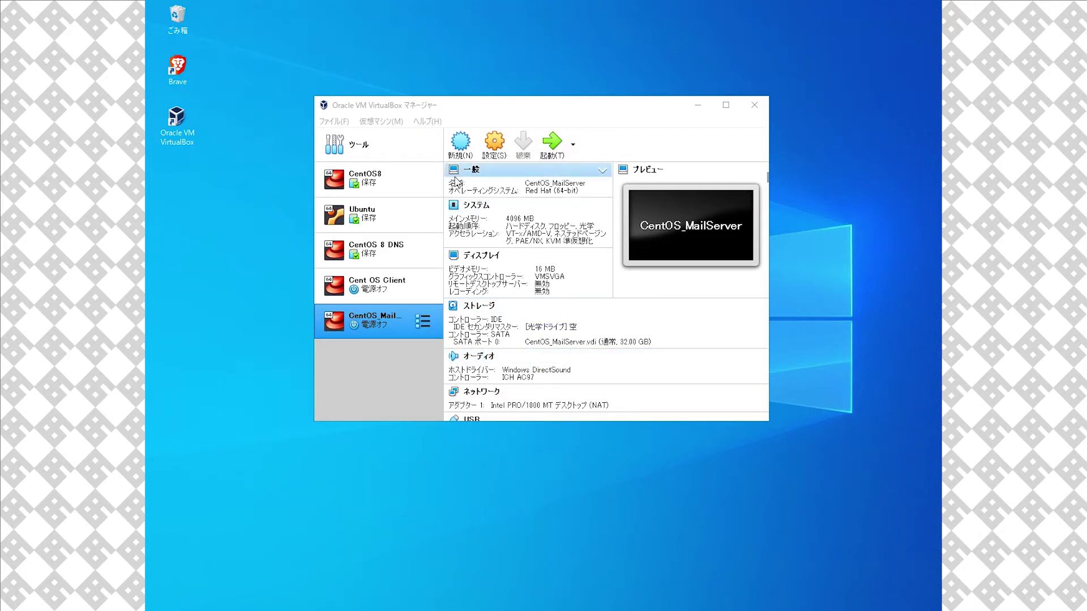
pyautogui.click(461, 146)
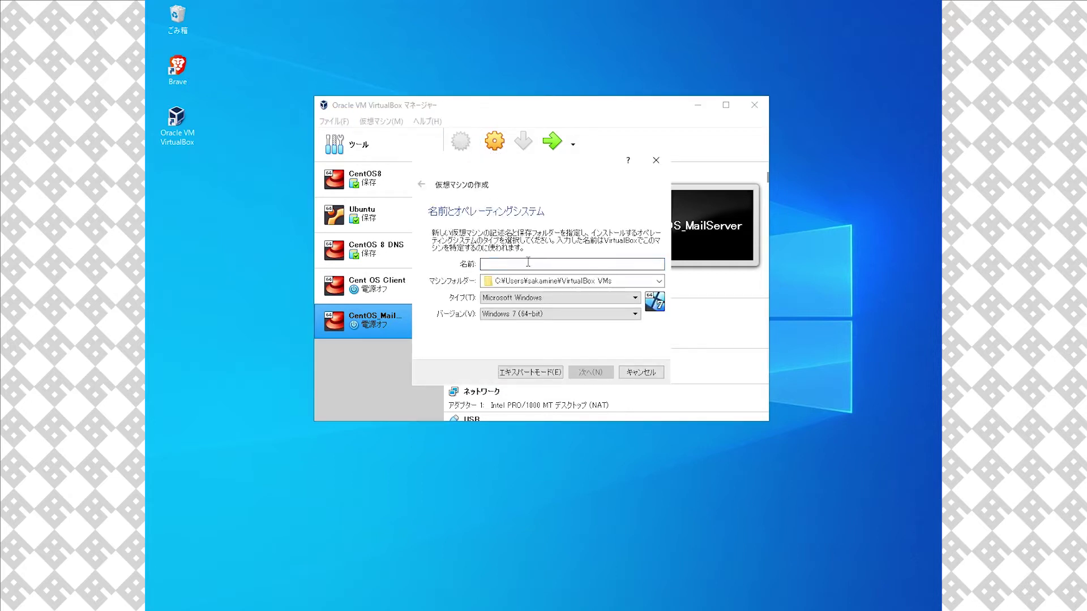
pyautogui.click(527, 262)
pyautogui.write('CentO')
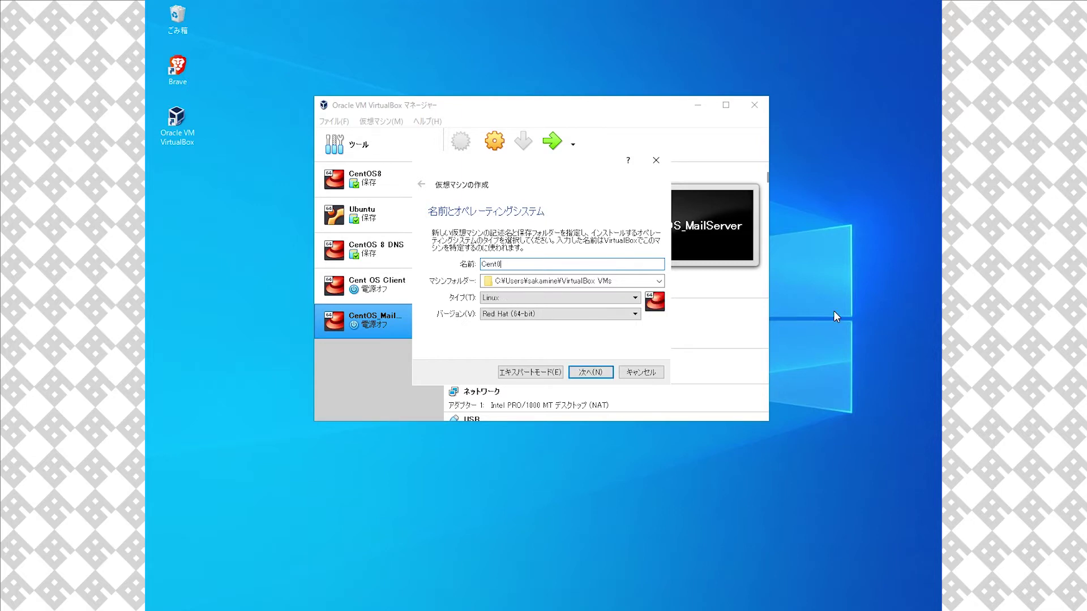
pyautogui.write('S_Mailser')
pyautogui.press('BackSpace')
pyautogui.press('BackSpace')
pyautogui.press('BackSpace')
pyautogui.write('Serve')
pyautogui.hotkey('ctrl', 'a')
pyautogui.hotkey('ctrl', 'c')
# - Try the machine names Linux, Ubuntu and Windows 10 in turn to compare the suggested operating system types, clearing each one
pyautogui.press('BackSpace')
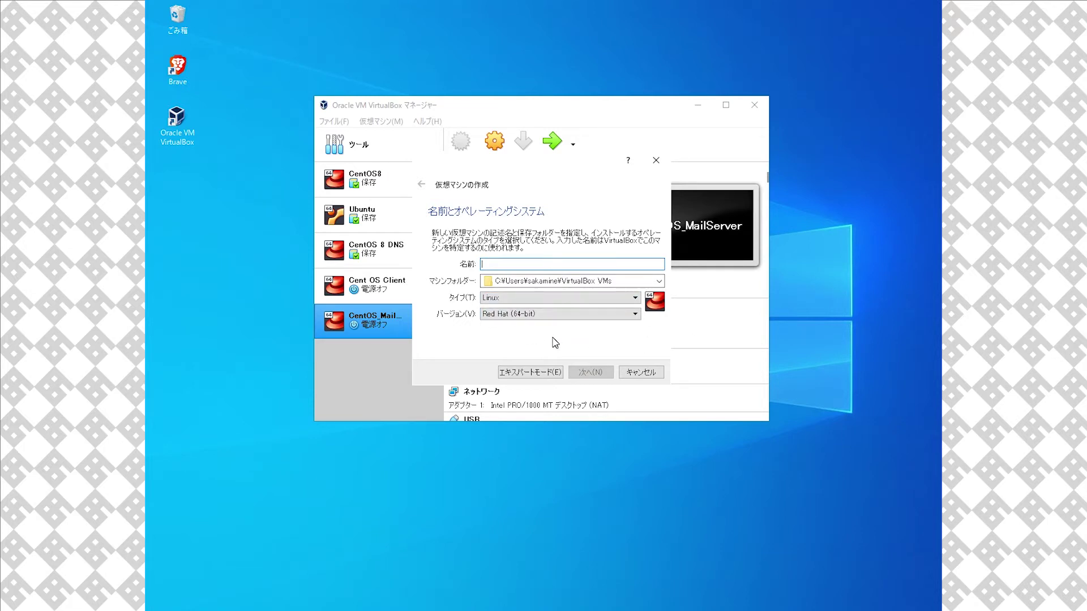
pyautogui.write('Linux')
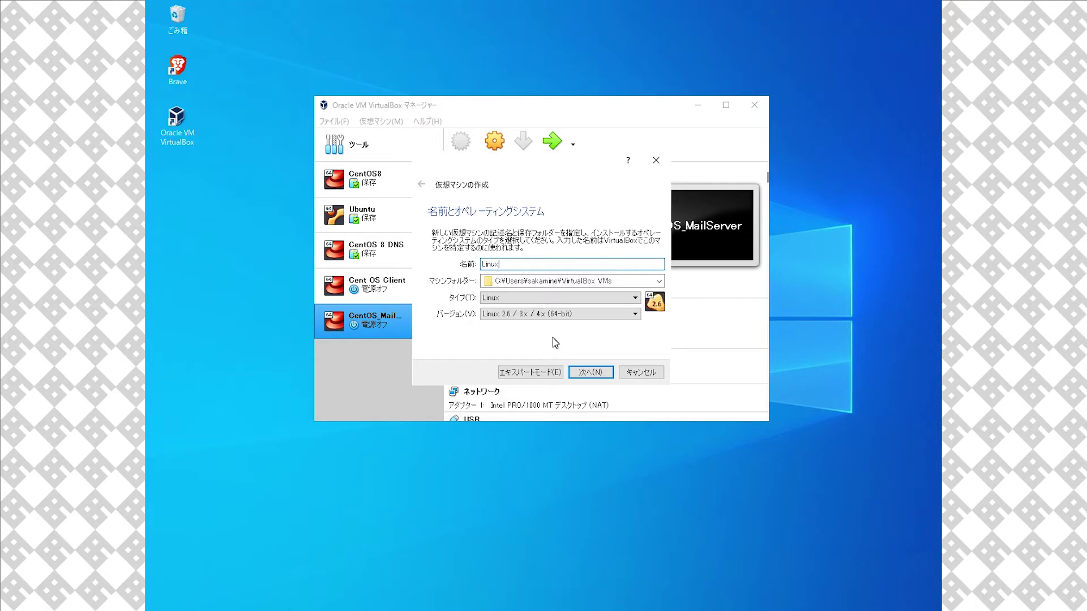
pyautogui.press('BackSpace')
pyautogui.press('BackSpace')
pyautogui.press('BackSpace')
pyautogui.press('BackSpace')
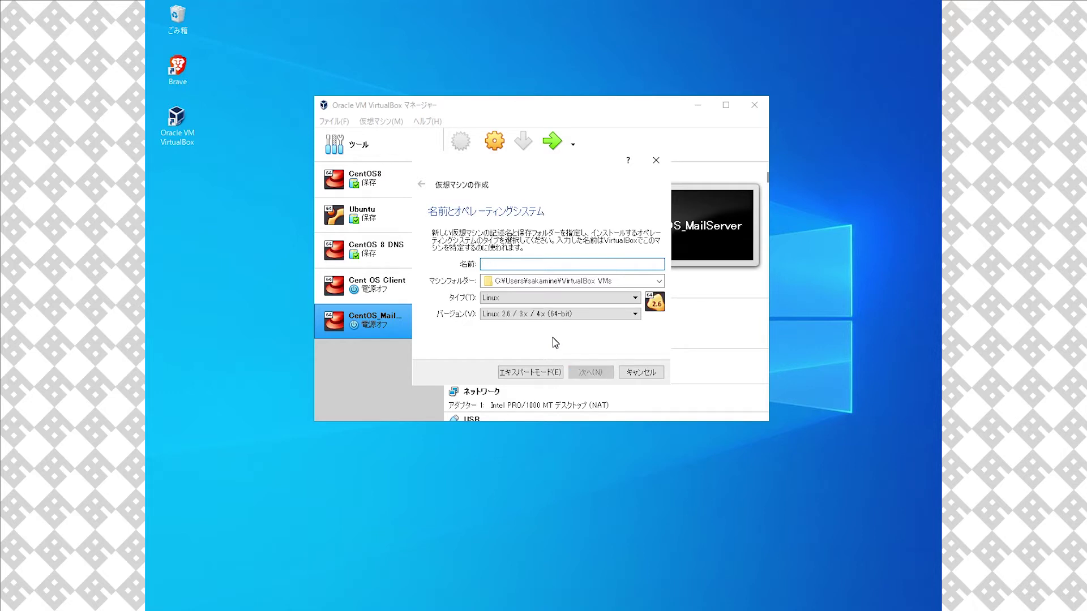
pyautogui.write('Ubuntu')
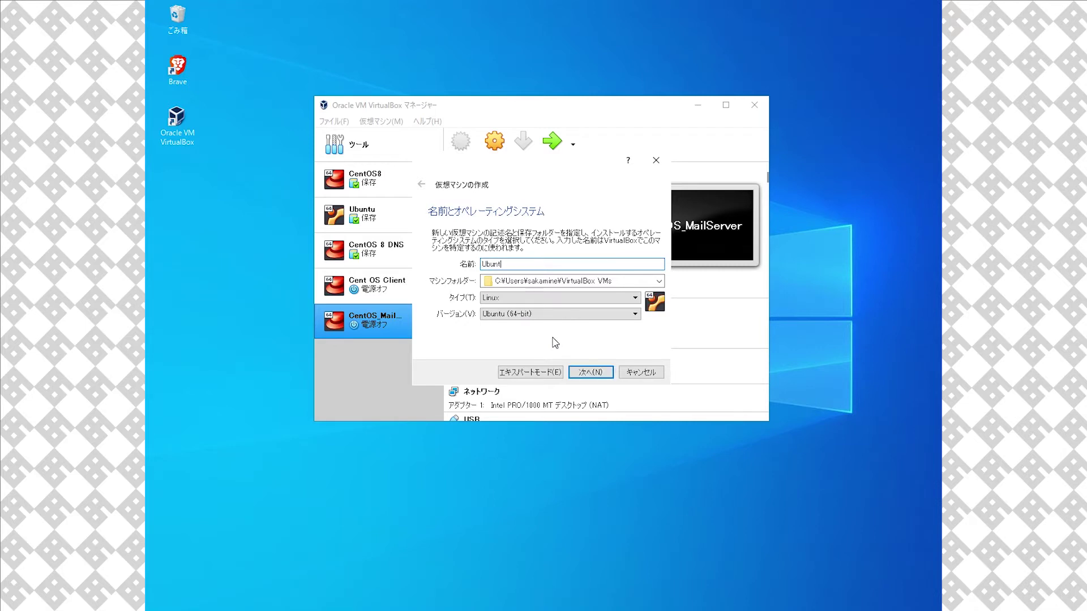
pyautogui.press('BackSpace')
pyautogui.press('BackSpace')
pyautogui.press('BackSpace')
pyautogui.press('BackSpace')
pyautogui.press('BackSpace')
pyautogui.press('BackSpace')
pyautogui.write('Windows 10')
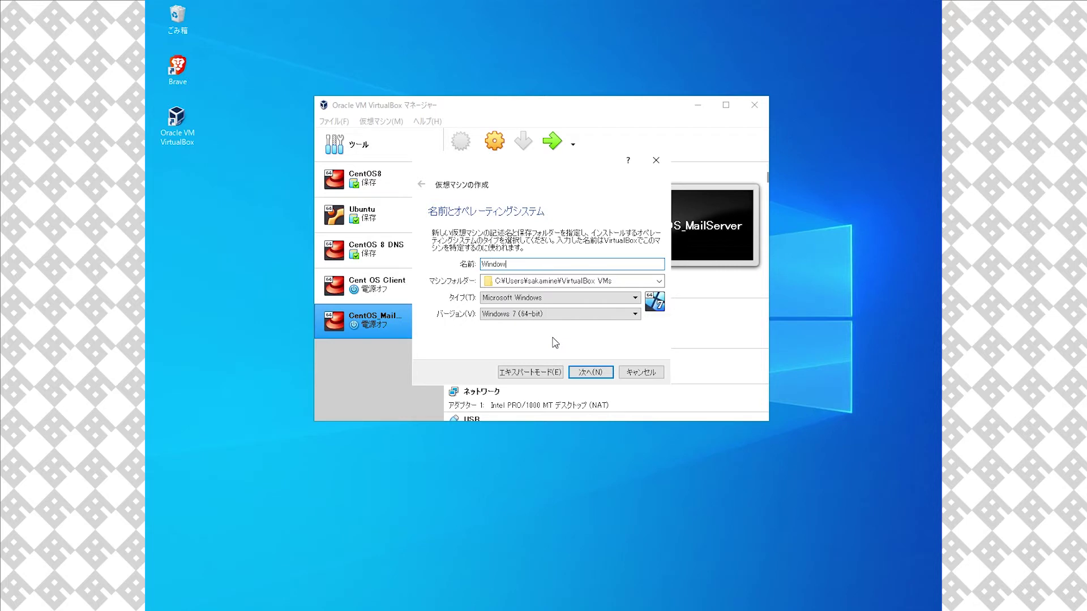
pyautogui.press('BackSpace')
pyautogui.press('BackSpace')
pyautogui.press('BackSpace')
pyautogui.press('BackSpace')
pyautogui.press('BackSpace')
pyautogui.press('BackSpace')
pyautogui.press('BackSpace')
pyautogui.press('BackSpace')
pyautogui.press('BackSpace')
pyautogui.press('BackSpace')
# - Restore the copied machine name CentOS_MailServer2 and allocate 4096 MB of memory to the machine
pyautogui.hotkey('ctrl', 'v')
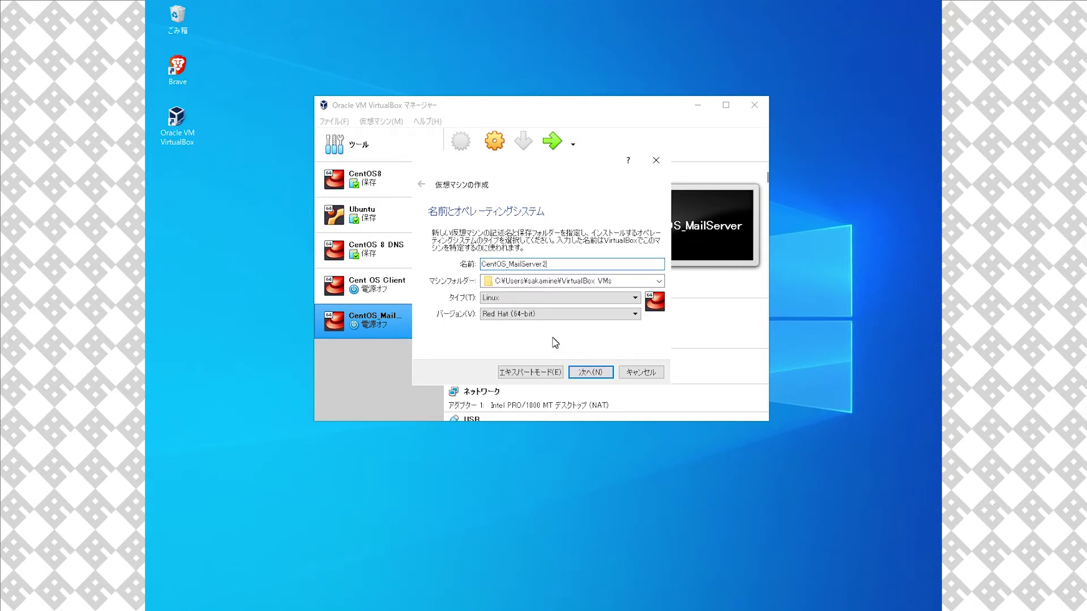
pyautogui.click(593, 373)
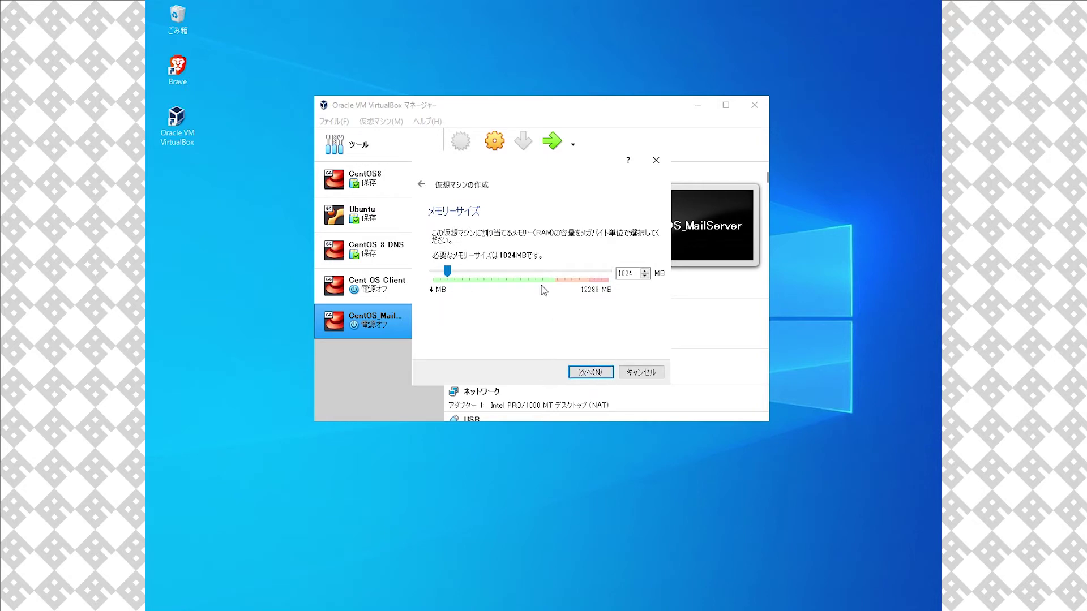
pyautogui.click(594, 272)
pyautogui.click(595, 273)
pyautogui.click(595, 272)
pyautogui.click(596, 273)
pyautogui.click(596, 273)
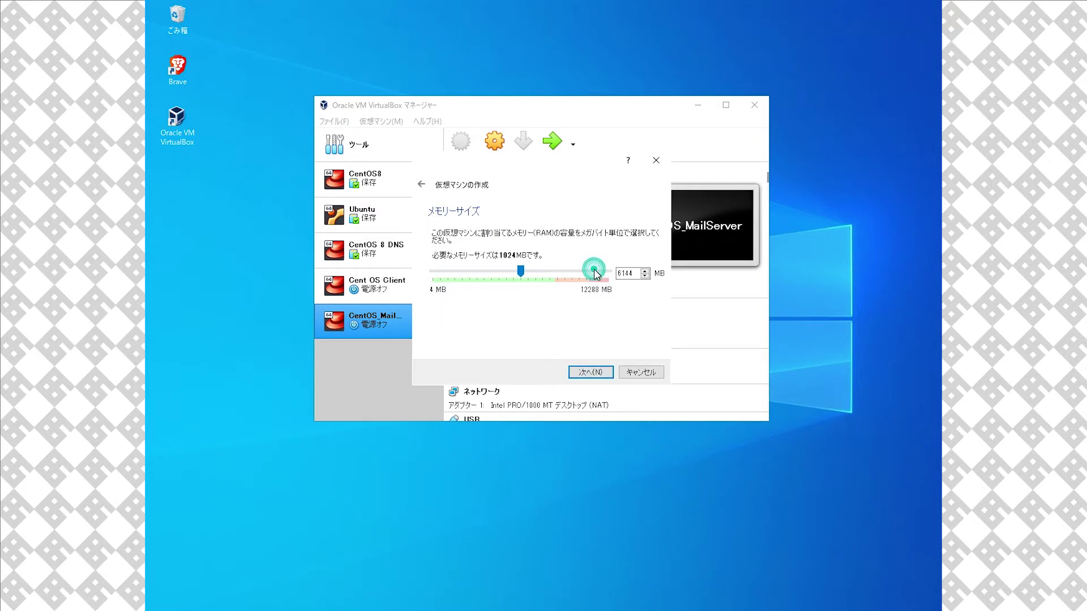
pyautogui.click(459, 273)
pyautogui.click(458, 273)
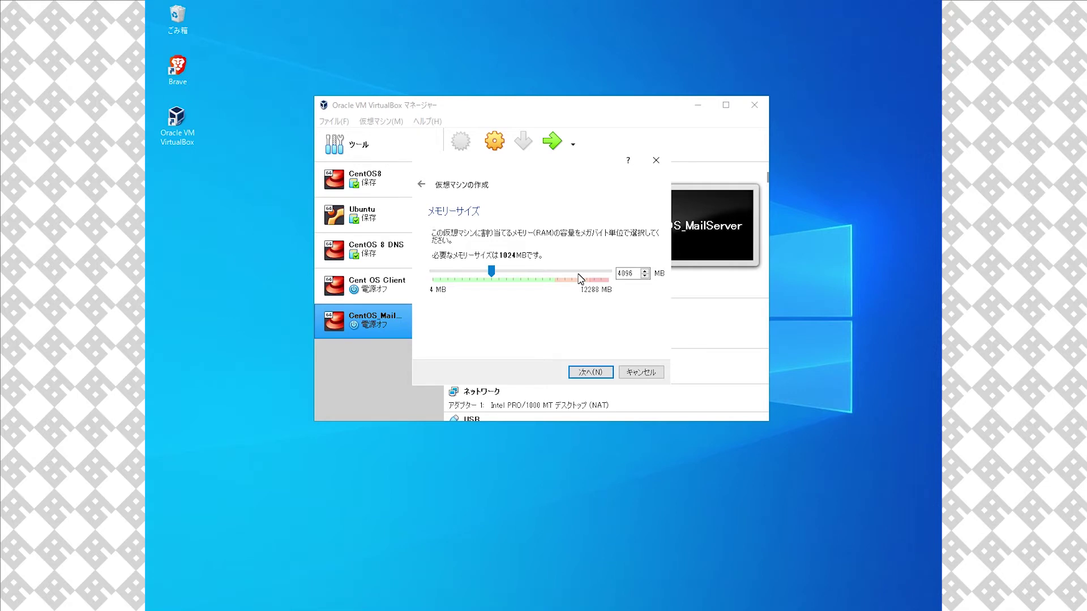
pyautogui.click(583, 374)
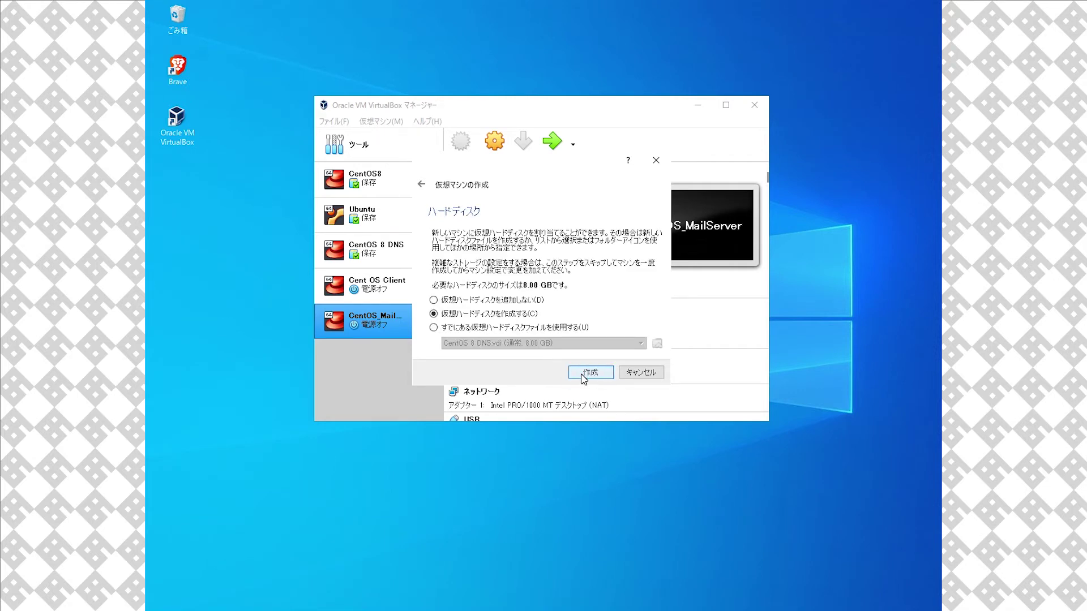
# - Create a new 32 GB virtual hard disk, CentOS_MailServer2.vdi, for the machine
pyautogui.click(583, 378)
pyautogui.click(582, 377)
pyautogui.click(581, 375)
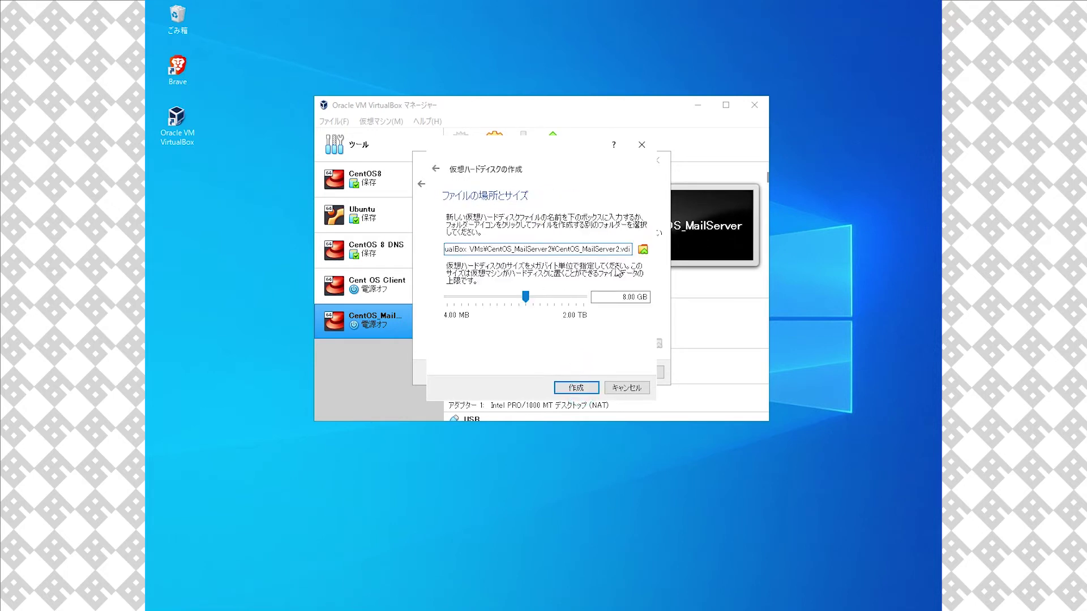
pyautogui.click(573, 299)
pyautogui.click(574, 298)
pyautogui.click(453, 300)
pyautogui.click(566, 300)
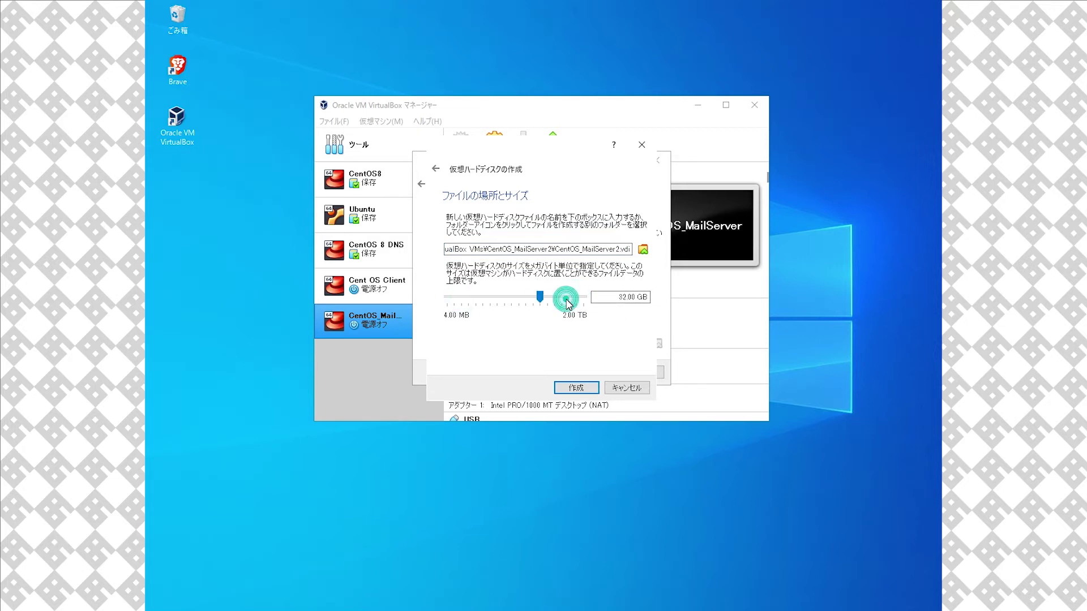
pyautogui.click(578, 387)
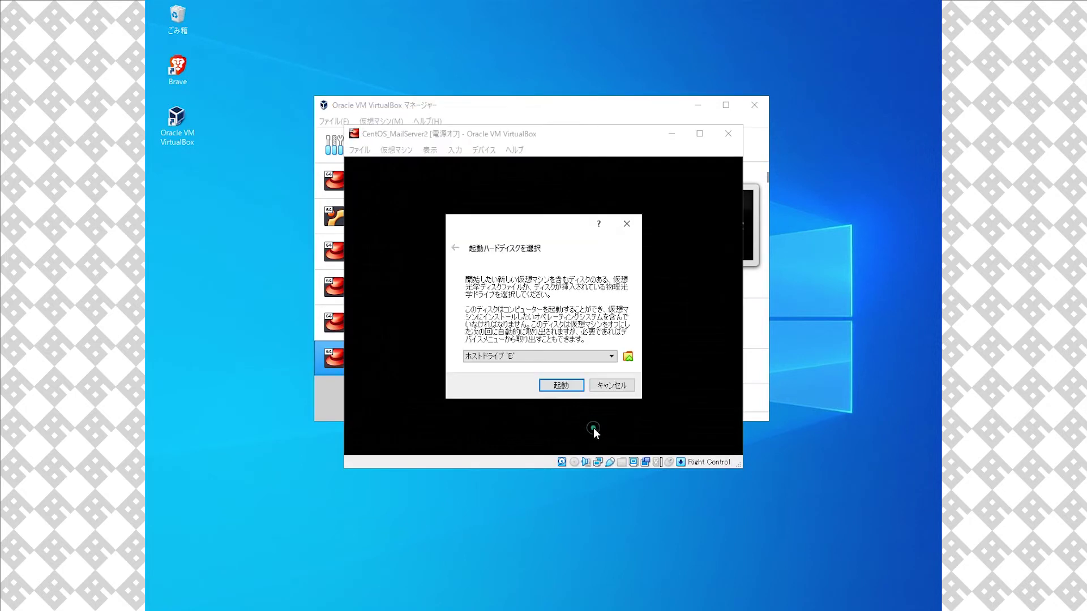
# - Choose CentOS-8.3.2011-x86_64-dvd1.iso as the startup disk and boot the virtual machine from it
pyautogui.click(628, 356)
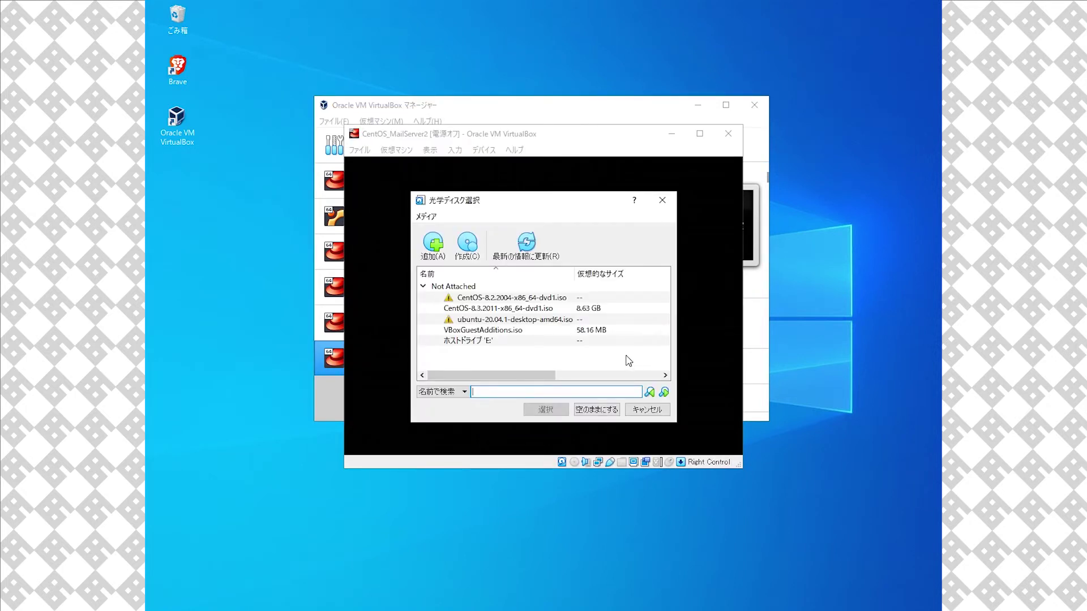
pyautogui.click(565, 369)
pyautogui.click(435, 249)
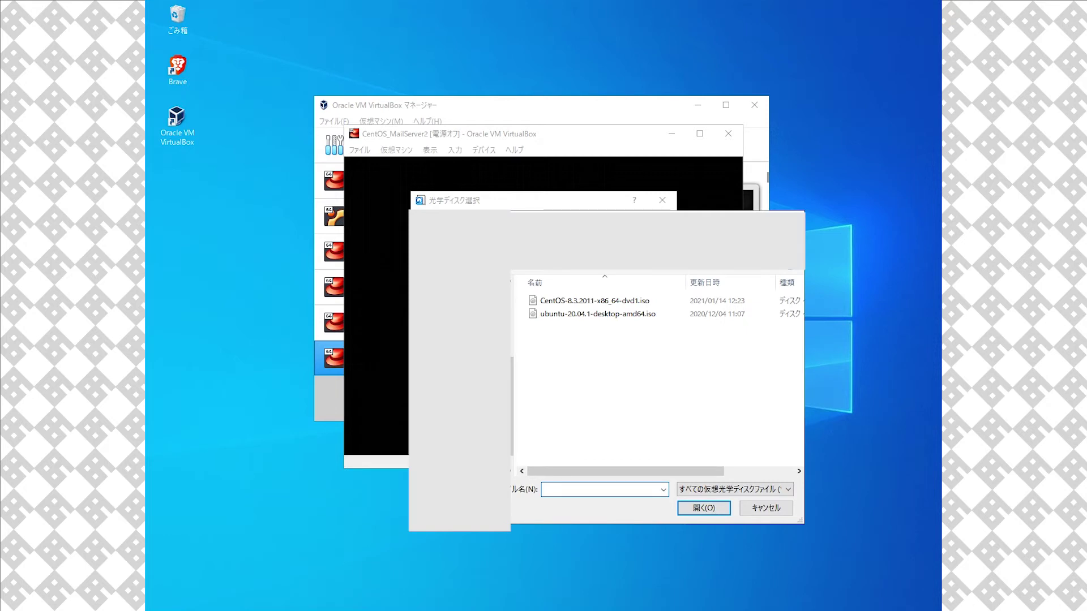
pyautogui.click(581, 303)
pyautogui.click(704, 509)
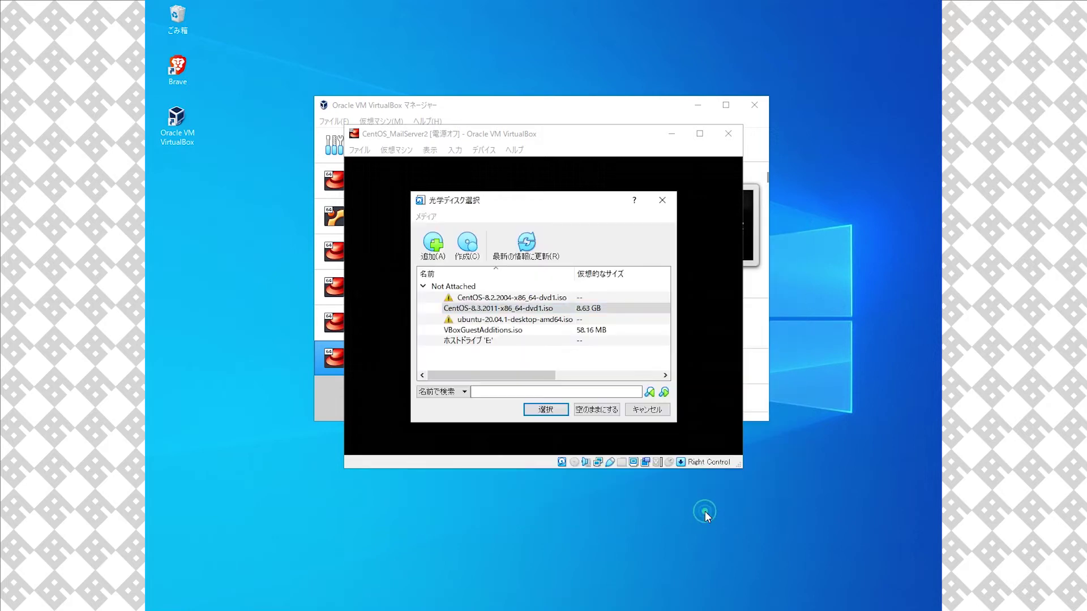
pyautogui.click(503, 308)
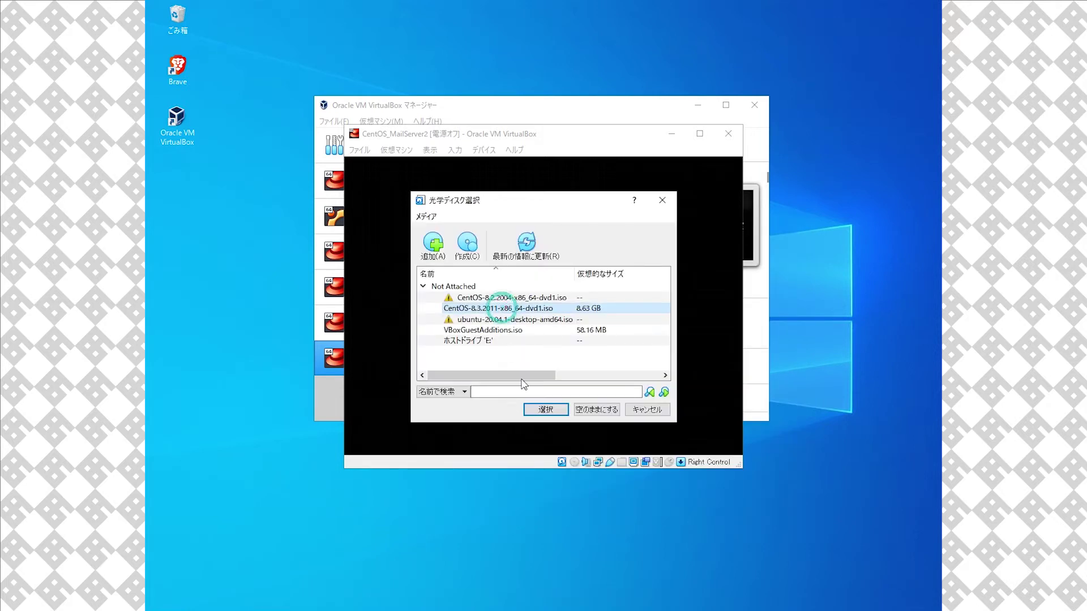
pyautogui.click(543, 411)
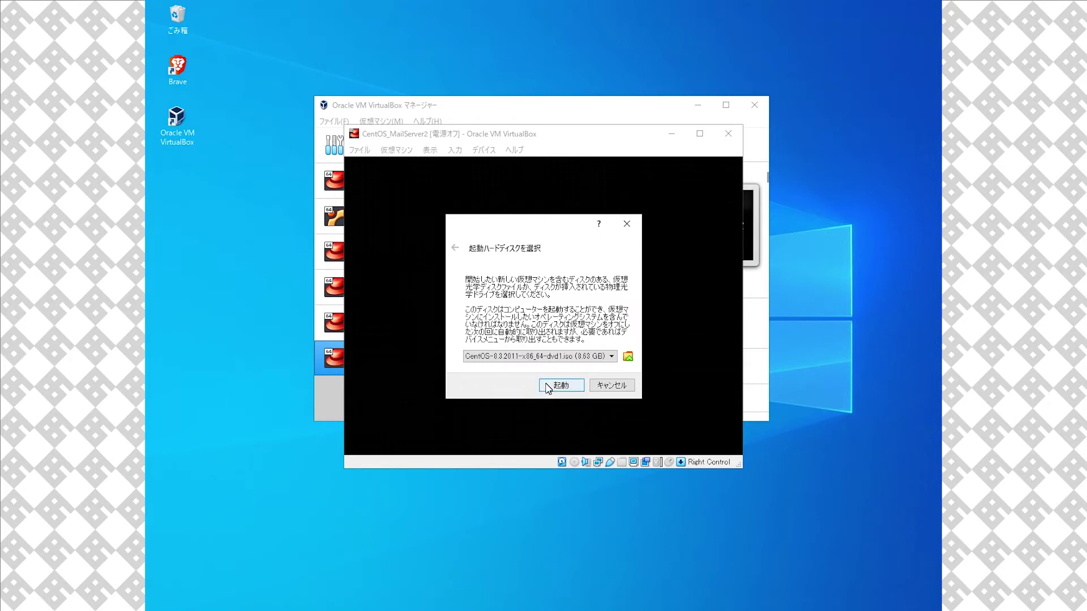
pyautogui.click(548, 387)
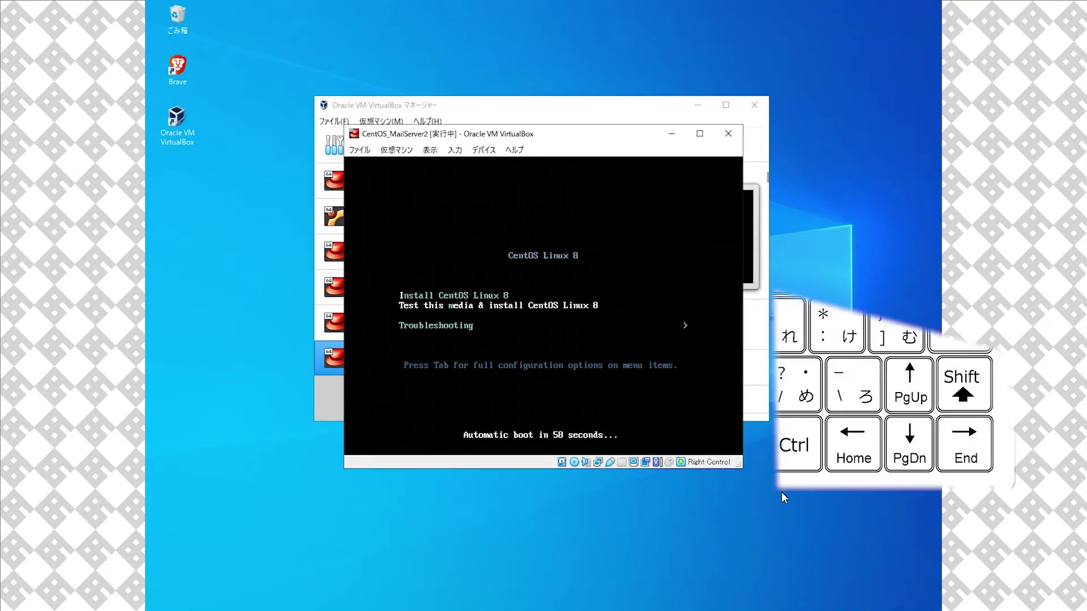
# - Highlight Install CentOS Linux 8 in the installer's boot menu
pyautogui.press('Up')
pyautogui.press('Down')
pyautogui.press('Down')
pyautogui.press('Up')
pyautogui.press('Up')
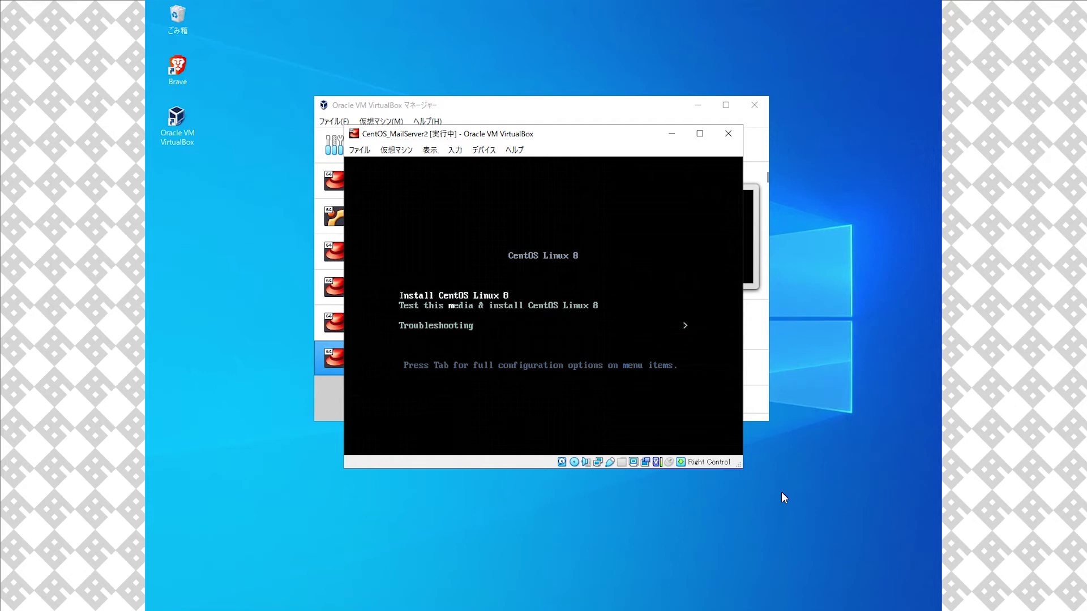
# - View the mouse capture notice for the virtual machine's screen and cancel capturing each time
pyautogui.click(613, 357)
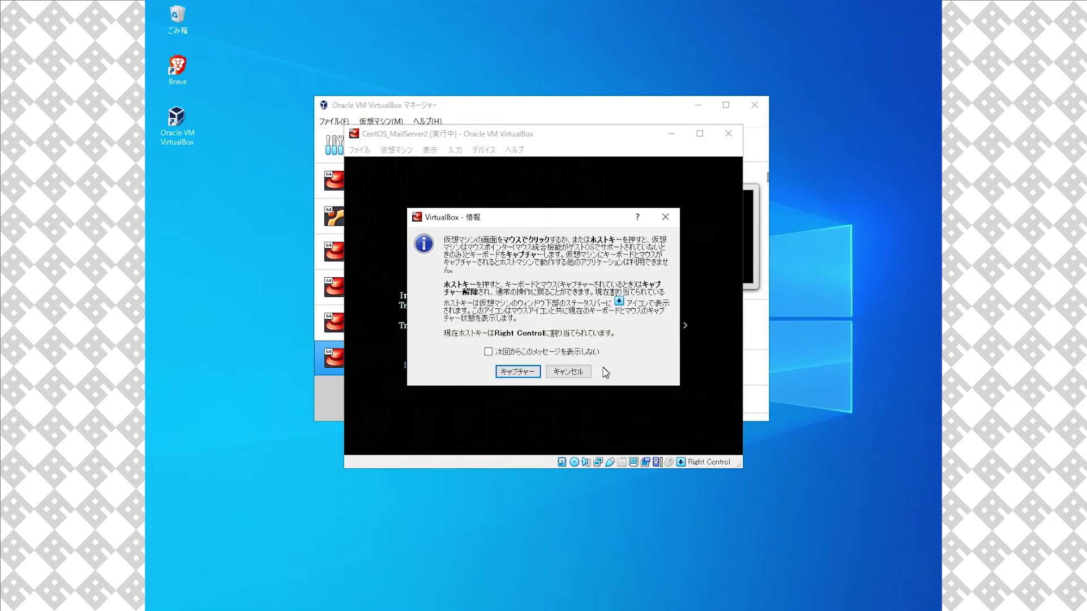
pyautogui.click(569, 372)
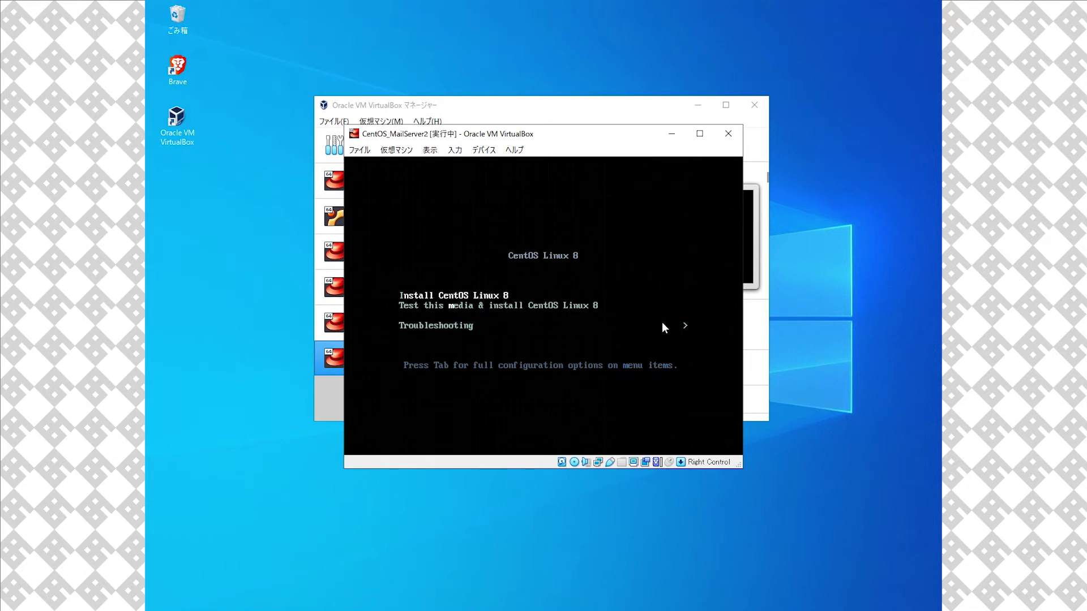
pyautogui.click(634, 302)
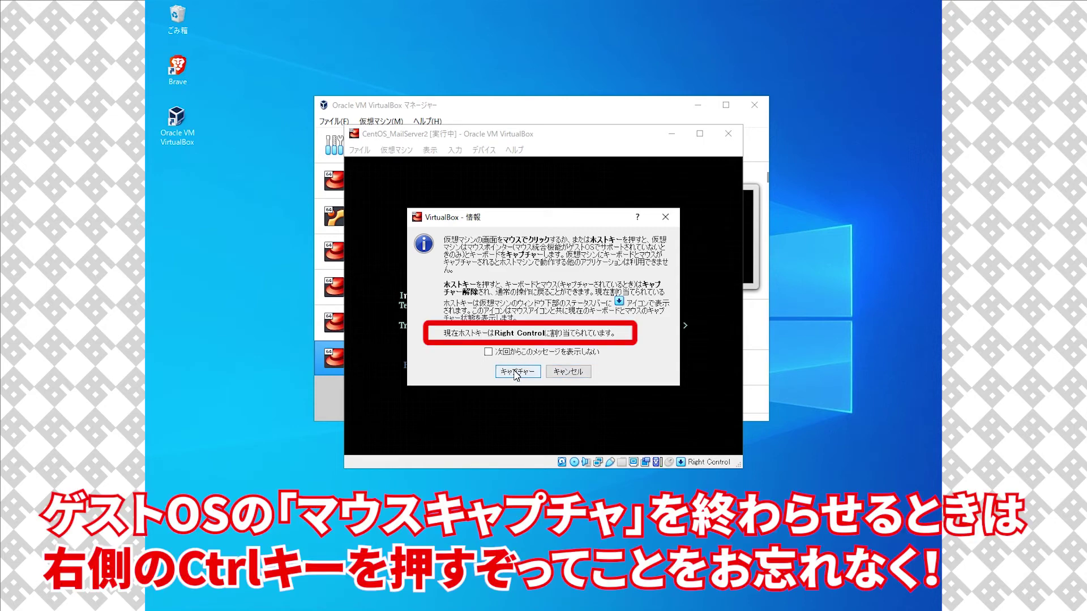
pyautogui.click(568, 371)
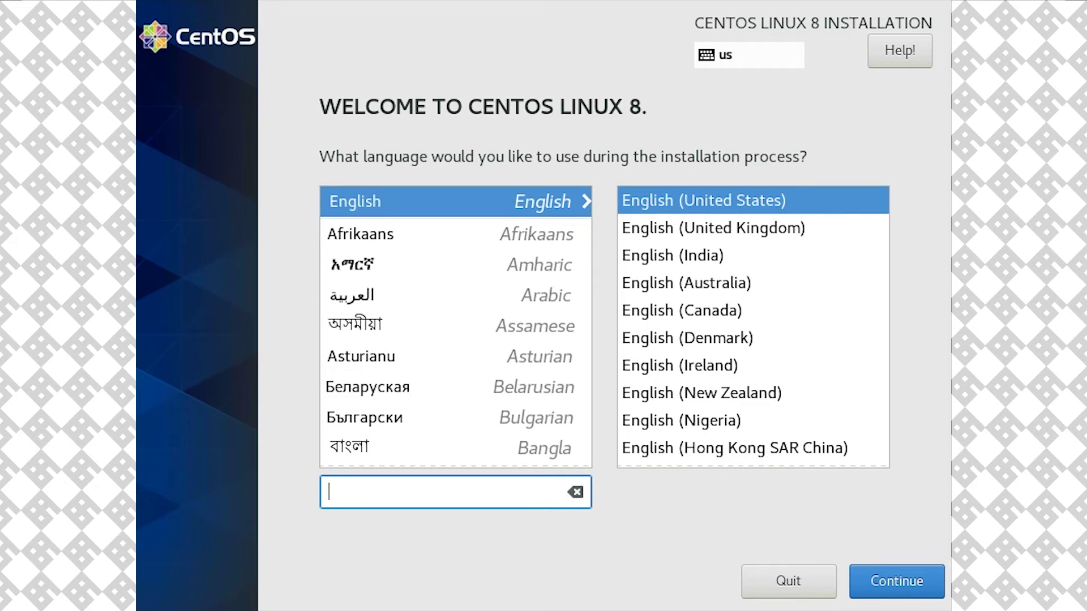
# - Find Japanese (日本語) in the language list and continue the installation in that language
pyautogui.scroll(-3, 455, 325)
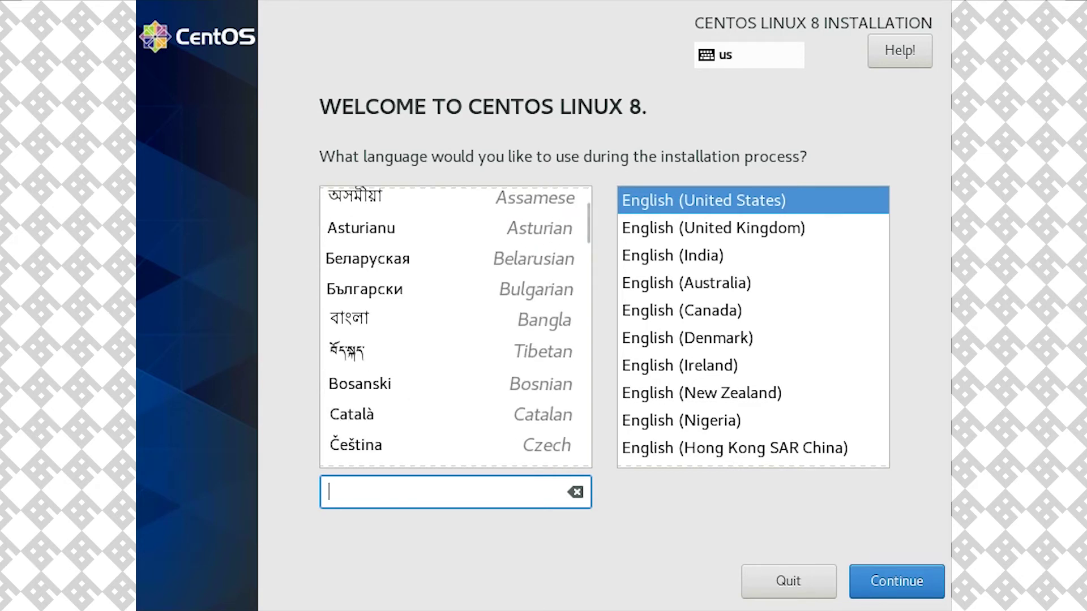
pyautogui.scroll(3, 456, 325)
pyautogui.write('japa')
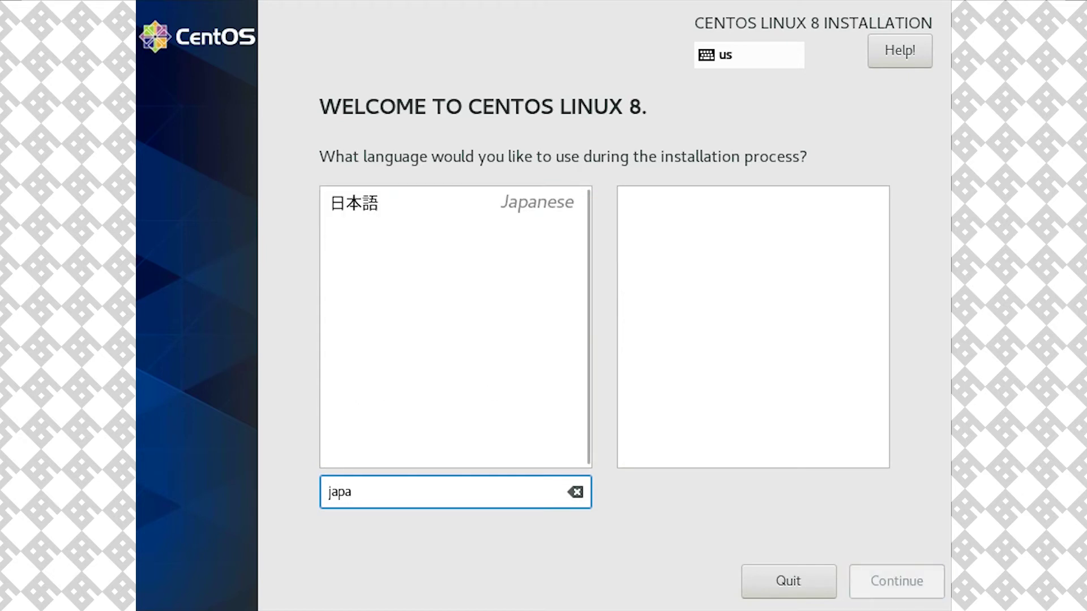
pyautogui.click(453, 203)
pyautogui.press('Return')
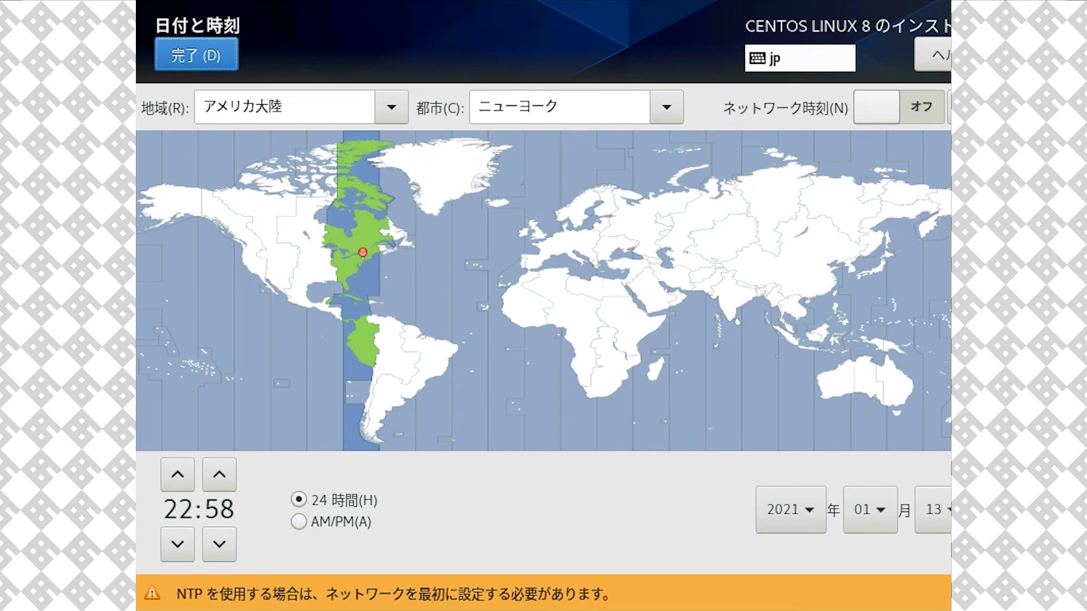
# - Set the time zone on the map to Asia/Tokyo (アジア/東京) and return to the installation summary
pyautogui.click(855, 266)
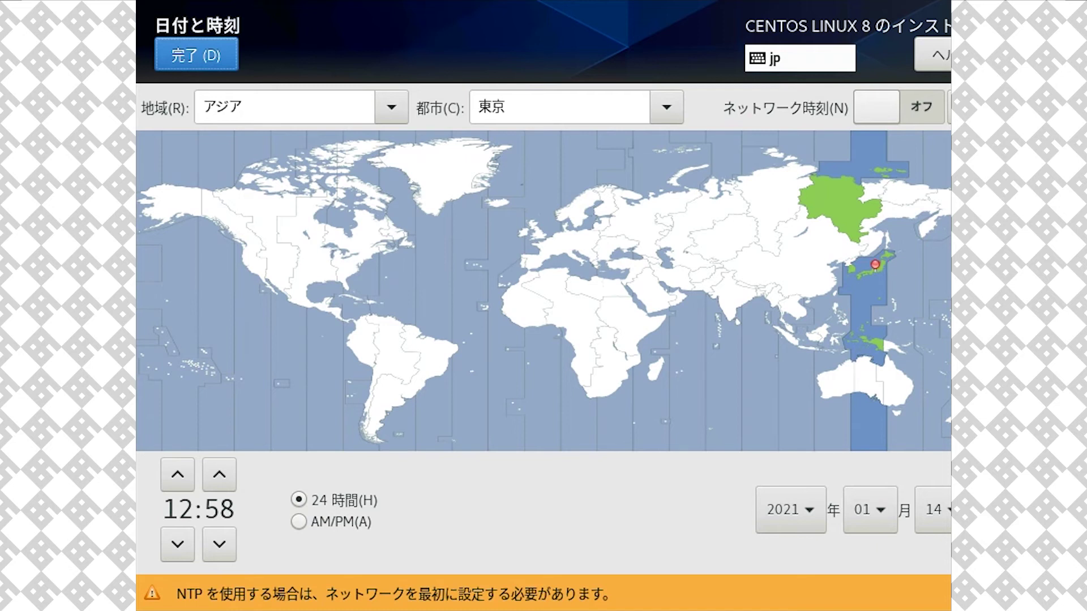
pyautogui.click(857, 270)
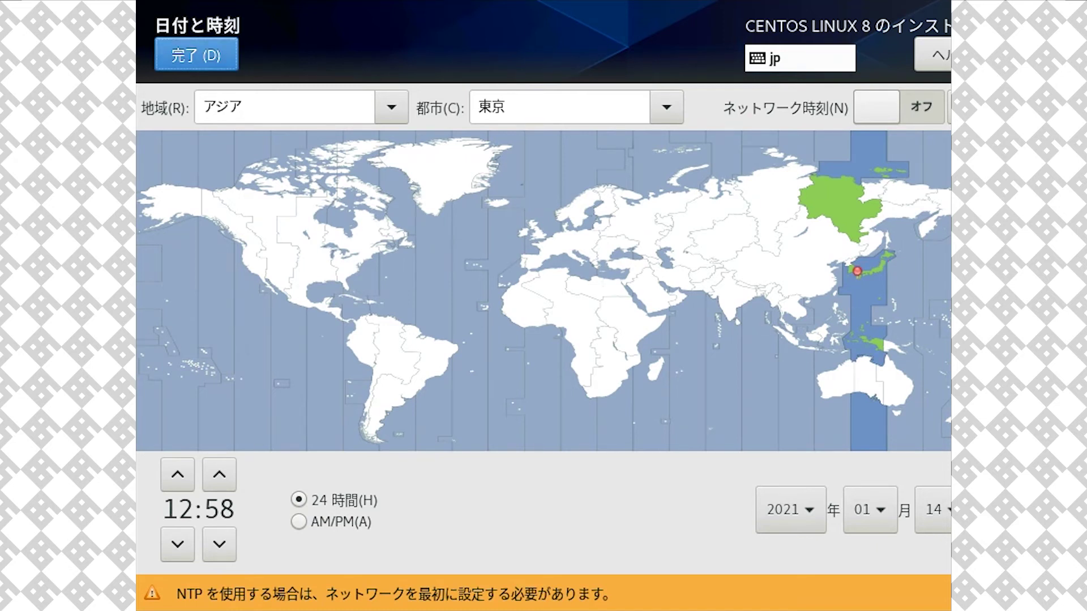
pyautogui.click(196, 55)
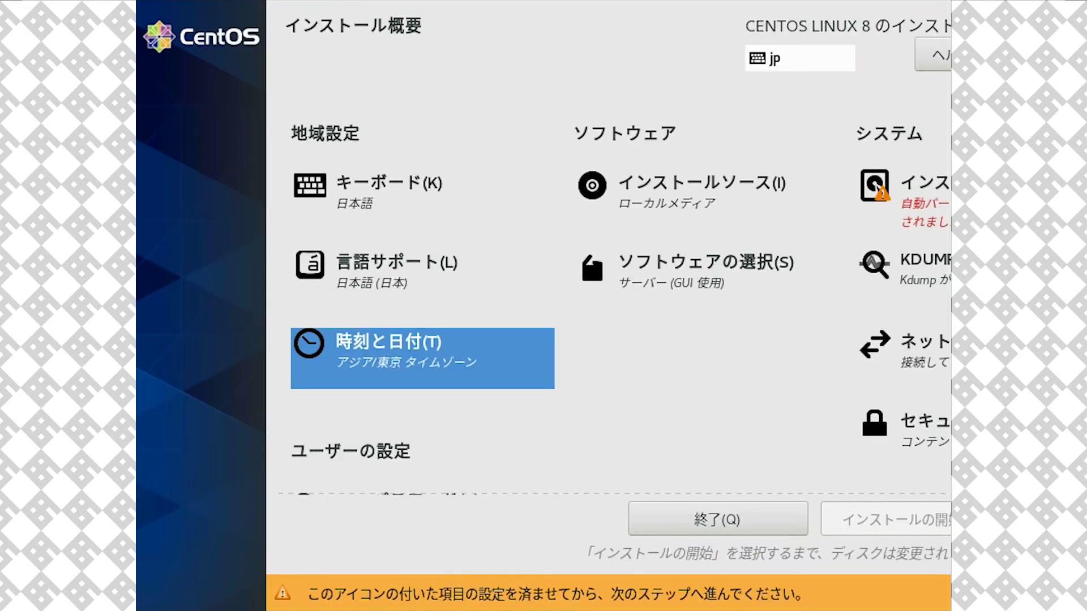
# - Review the installation source settings, keeping the auto-detected installation media
pyautogui.scroll(-2, 620, 305)
pyautogui.scroll(-2, 620, 305)
pyautogui.scroll(5, 621, 304)
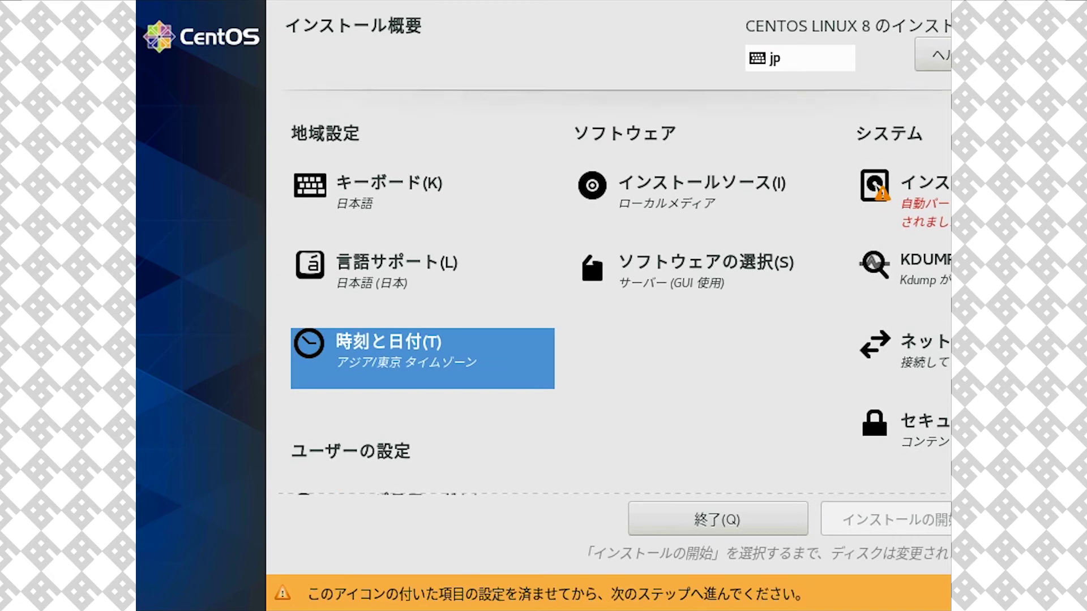
pyautogui.click(701, 187)
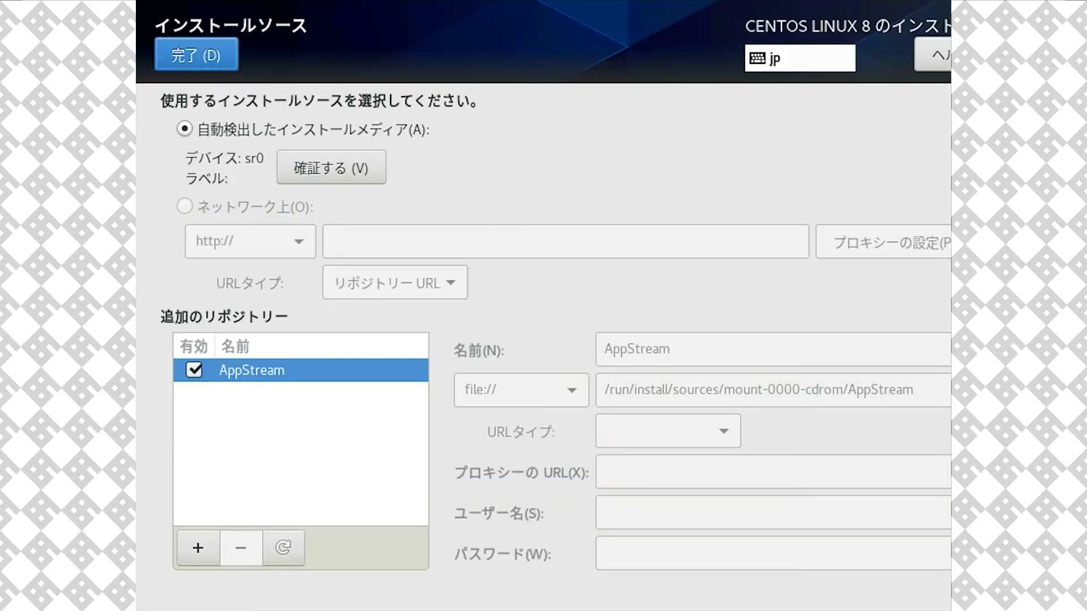
pyautogui.click(196, 55)
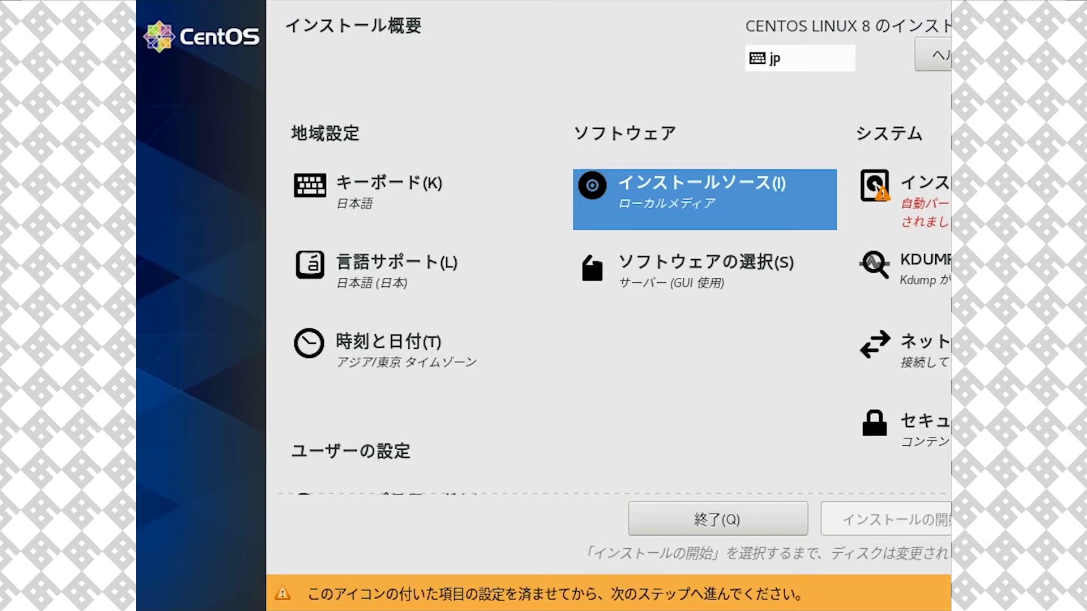
# - Choose Minimal Install (最小限のインストール) as the base environment without additional software and finish the software selection
pyautogui.click(704, 269)
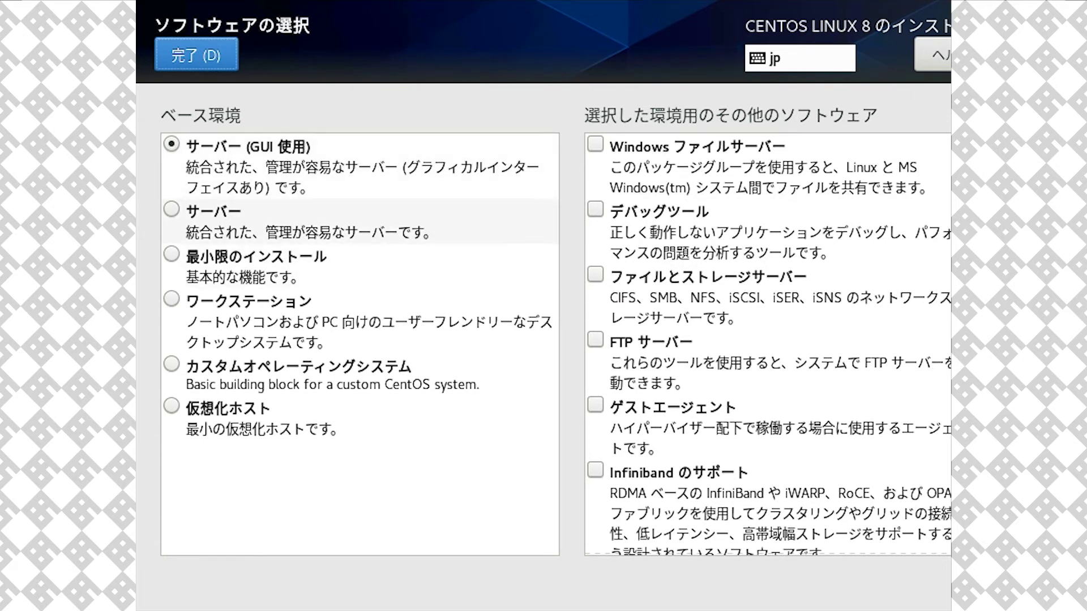
pyautogui.click(255, 221)
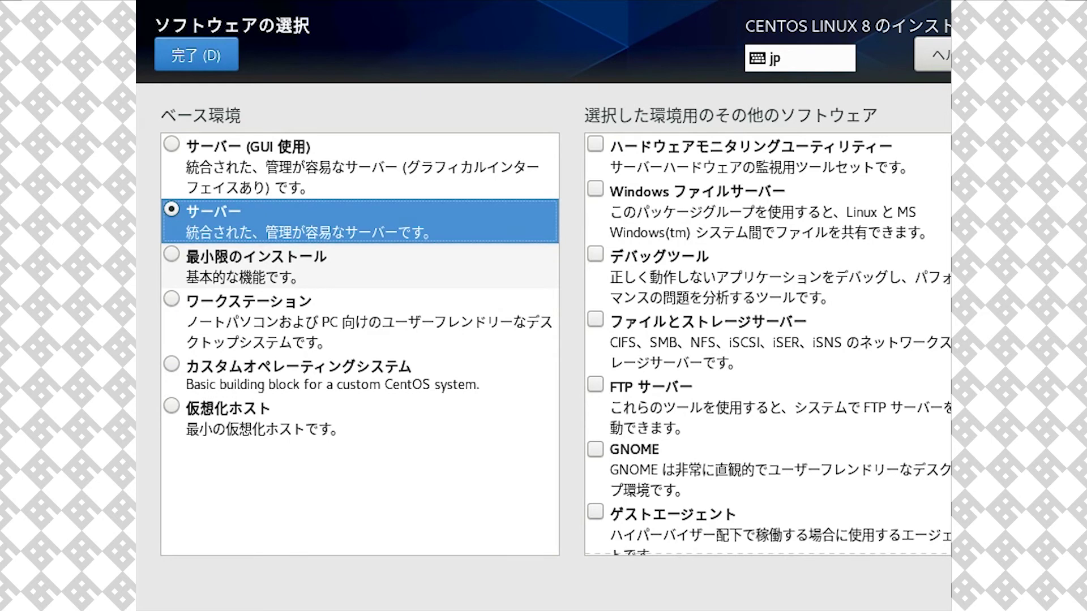
pyautogui.click(255, 266)
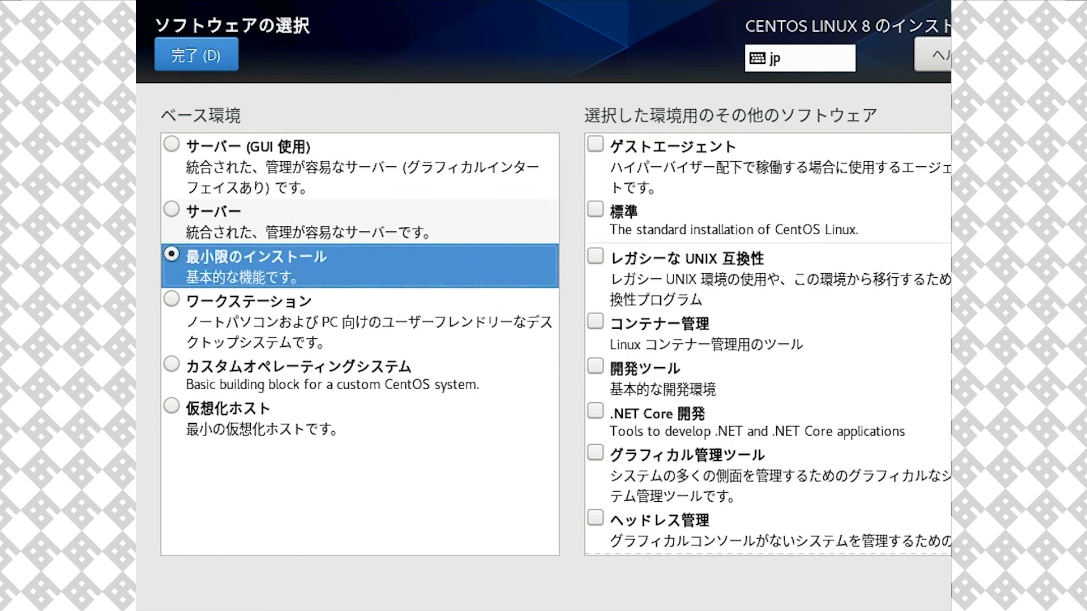
pyautogui.scroll(-10, 768, 344)
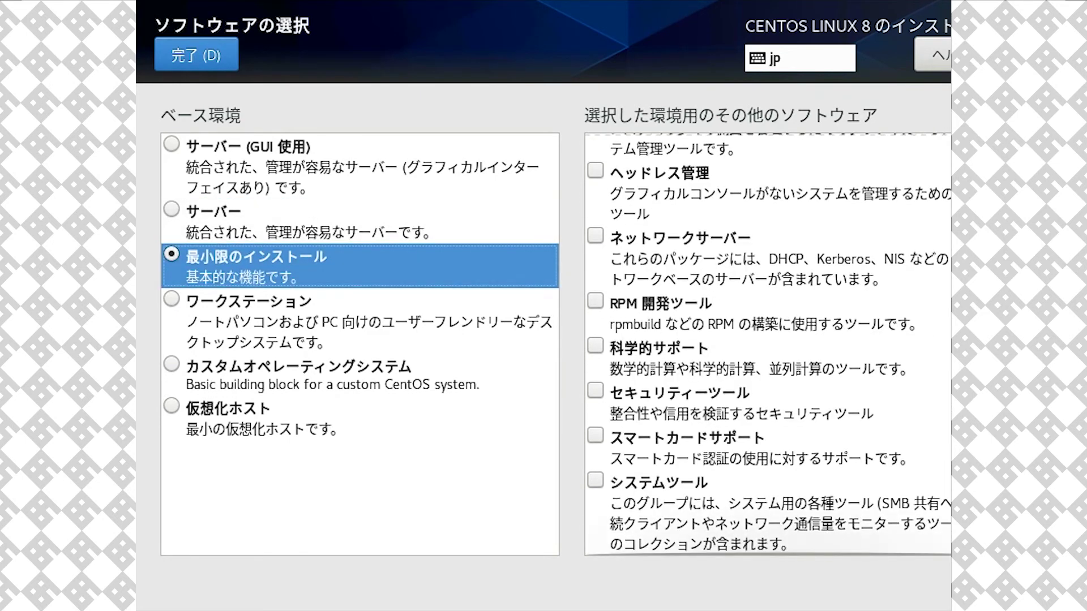
pyautogui.scroll(10, 767, 345)
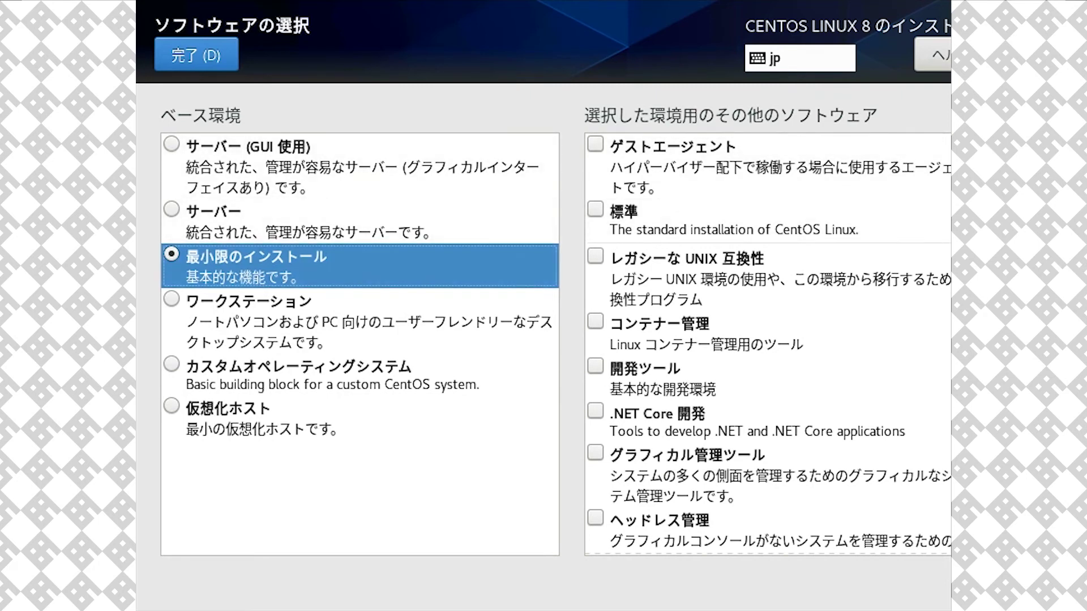
pyautogui.hotkey('alt', 'd')
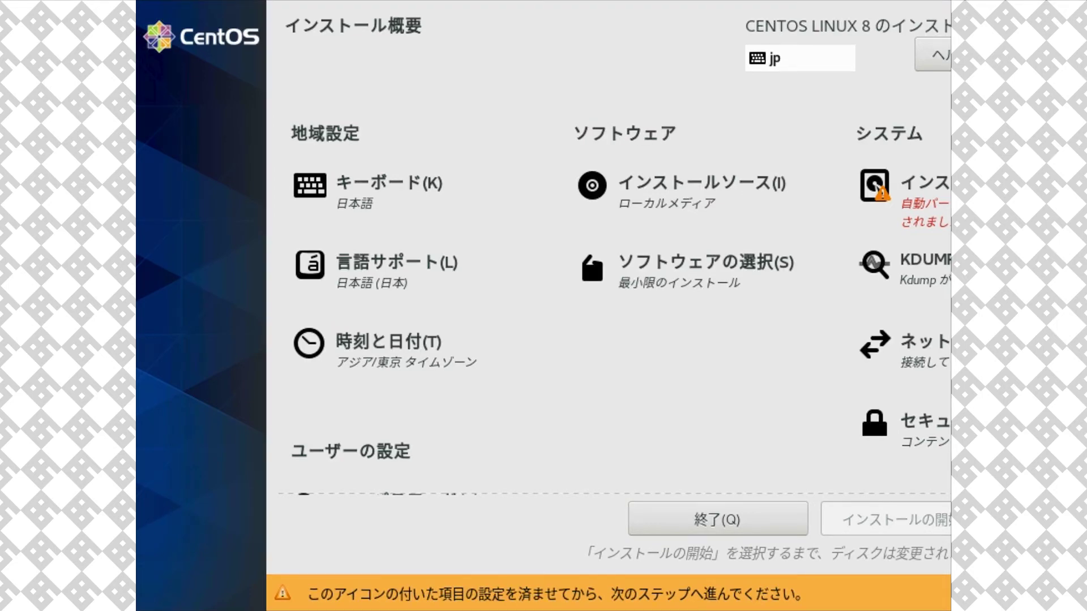
# - Confirm the 32 GiB ATA VBOX HARDDISK as the installation destination with automatic storage configuration
pyautogui.hotkey('alt', 'd')
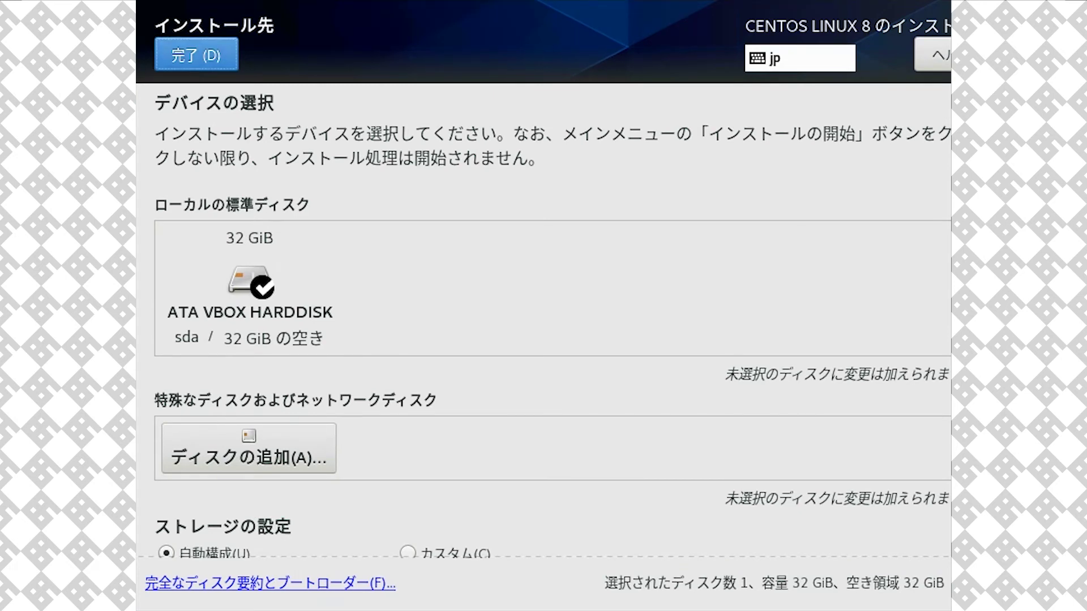
pyautogui.click(249, 288)
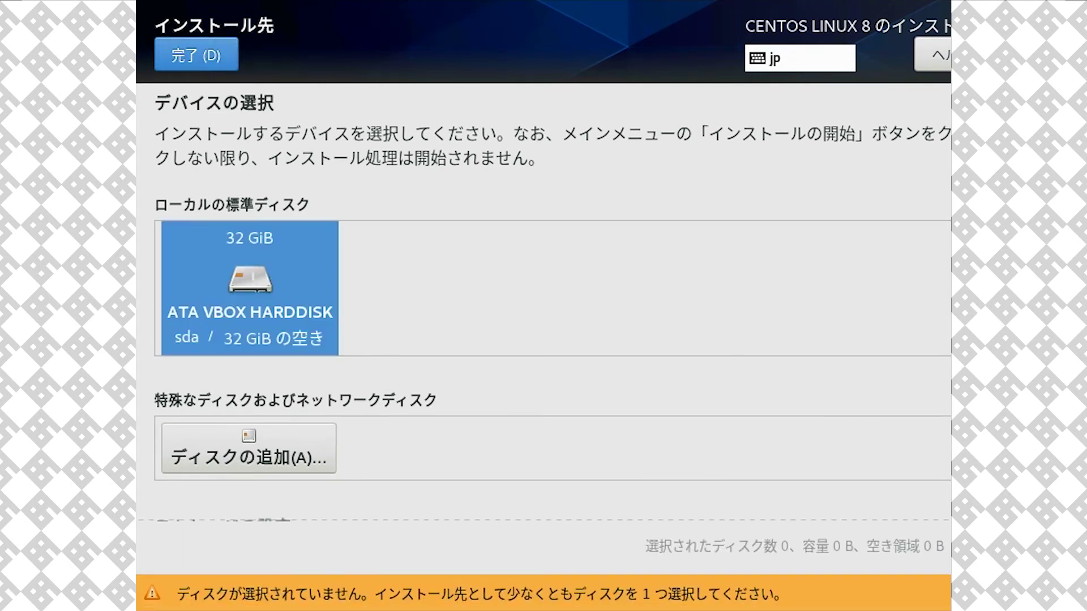
pyautogui.hotkey('alt', 'd')
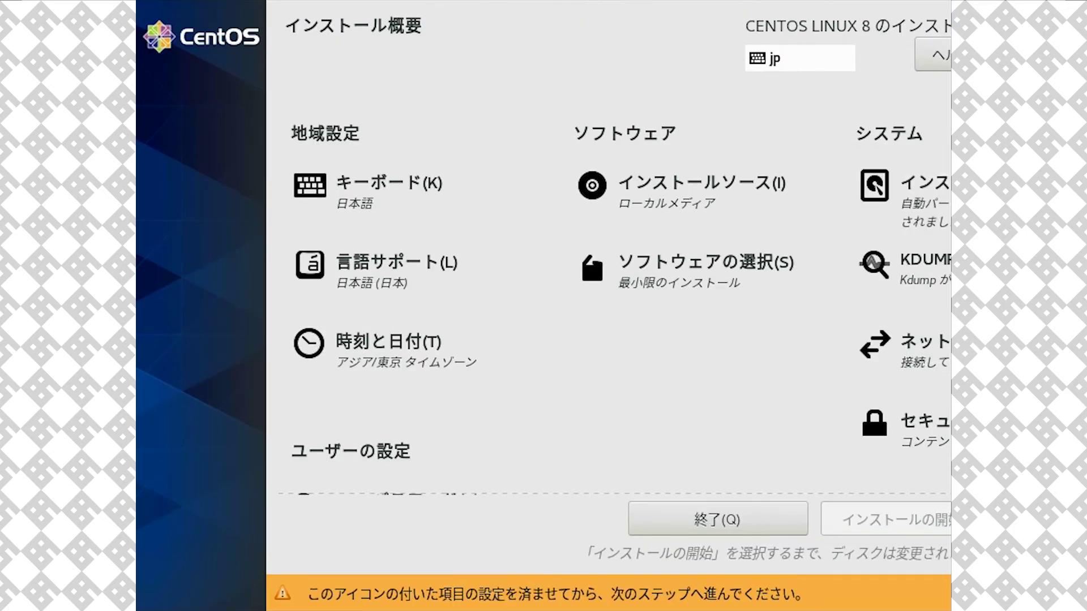
# - Enable the Ethernet (enp0s3) connection in the network and host name settings
pyautogui.hotkey('alt', 'n')
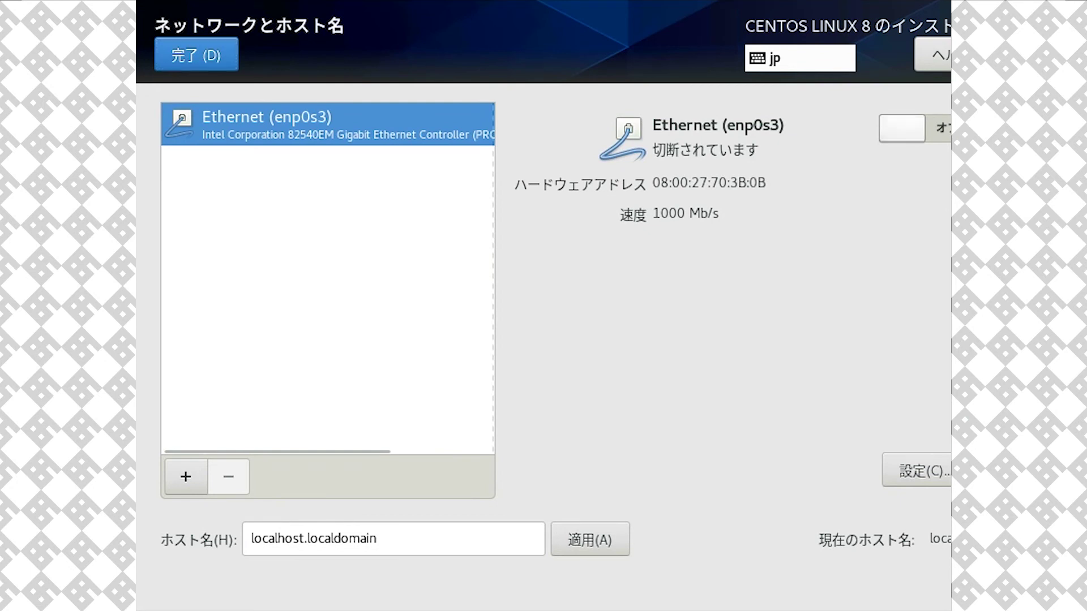
pyautogui.press('space')
pyautogui.hotkey('alt', 'd')
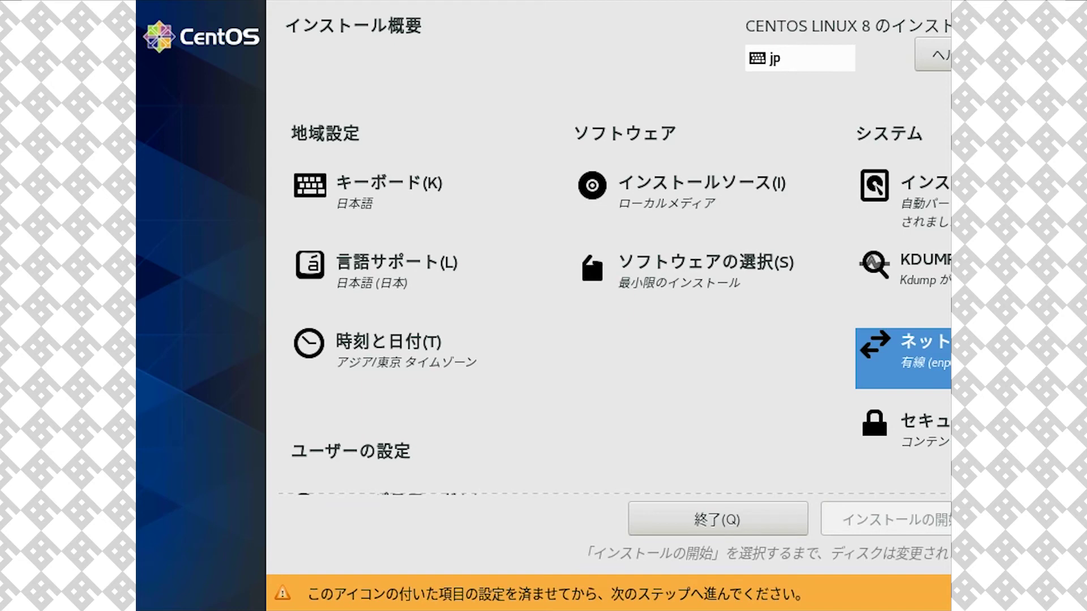
# - Enter and confirm the root account password, accepting it despite its weakness
pyautogui.scroll(-5, 620, 292)
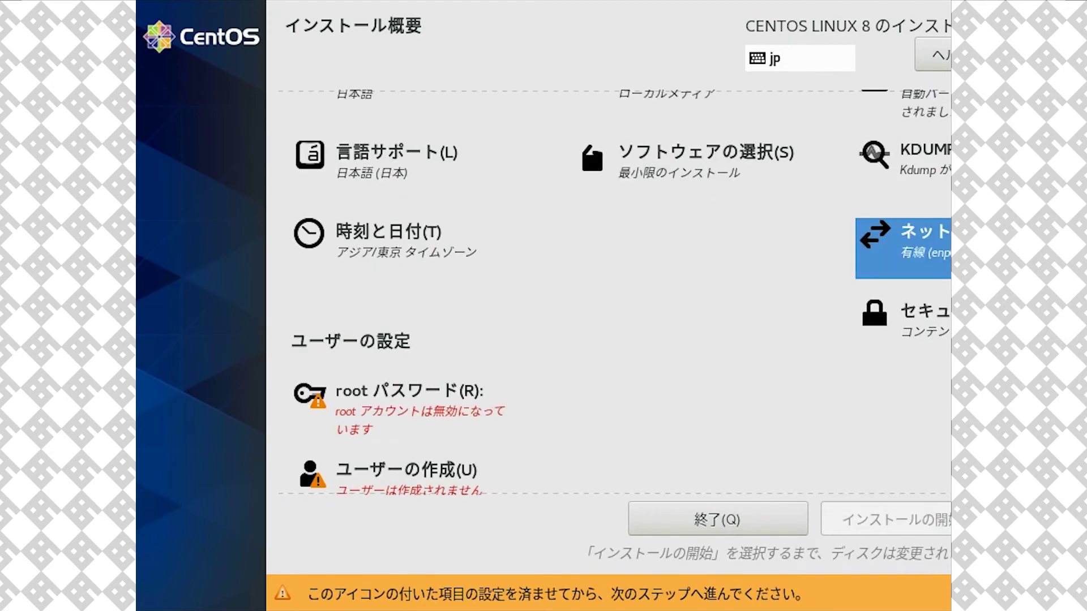
pyautogui.hotkey('alt', 'r')
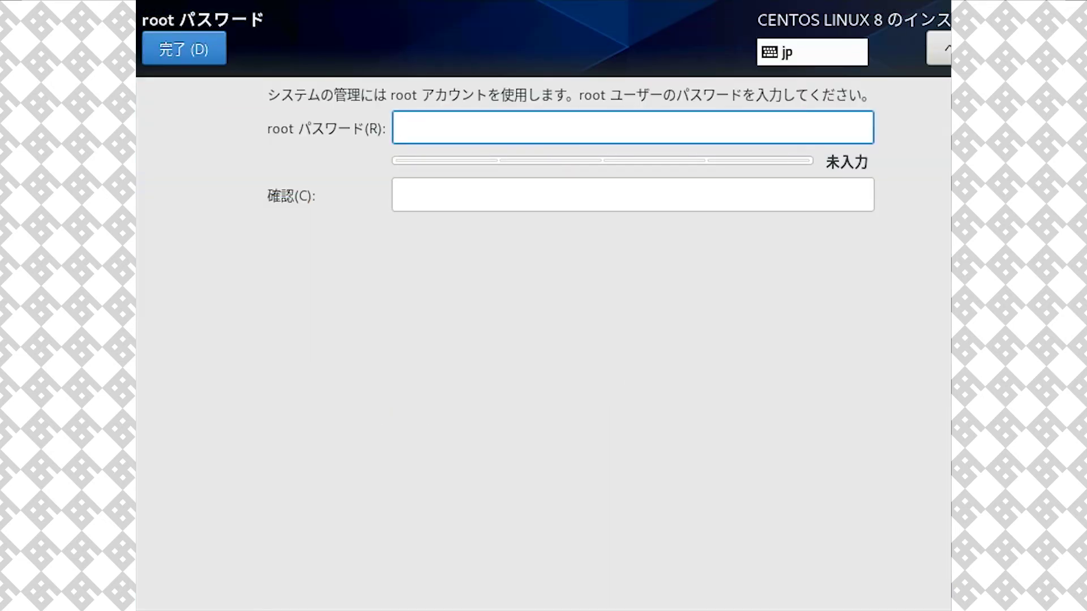
pyautogui.write('•••••••••')
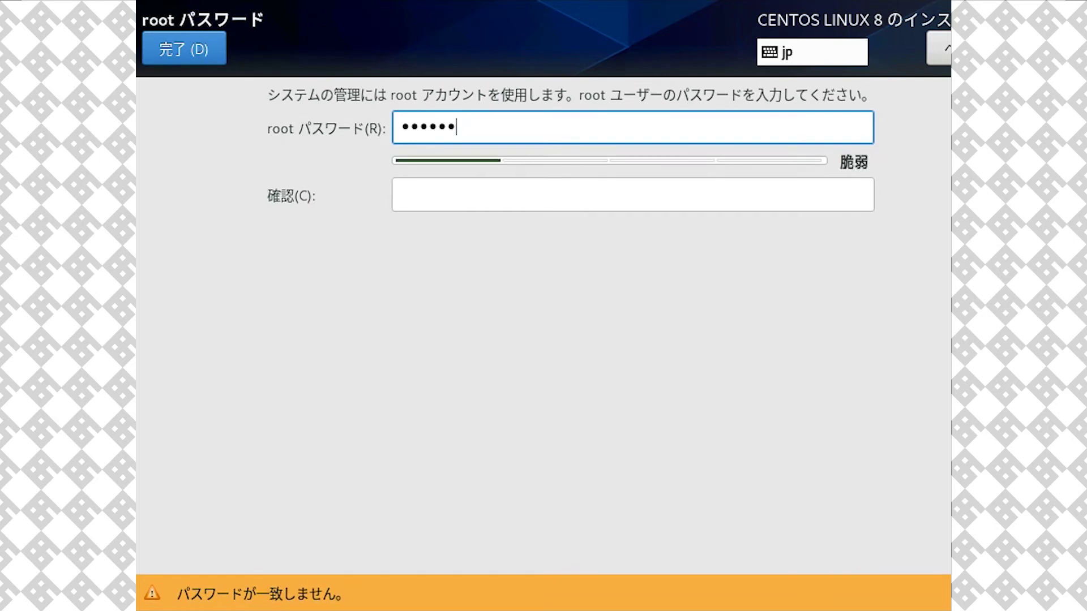
pyautogui.press('Tab')
pyautogui.write('•••••••••')
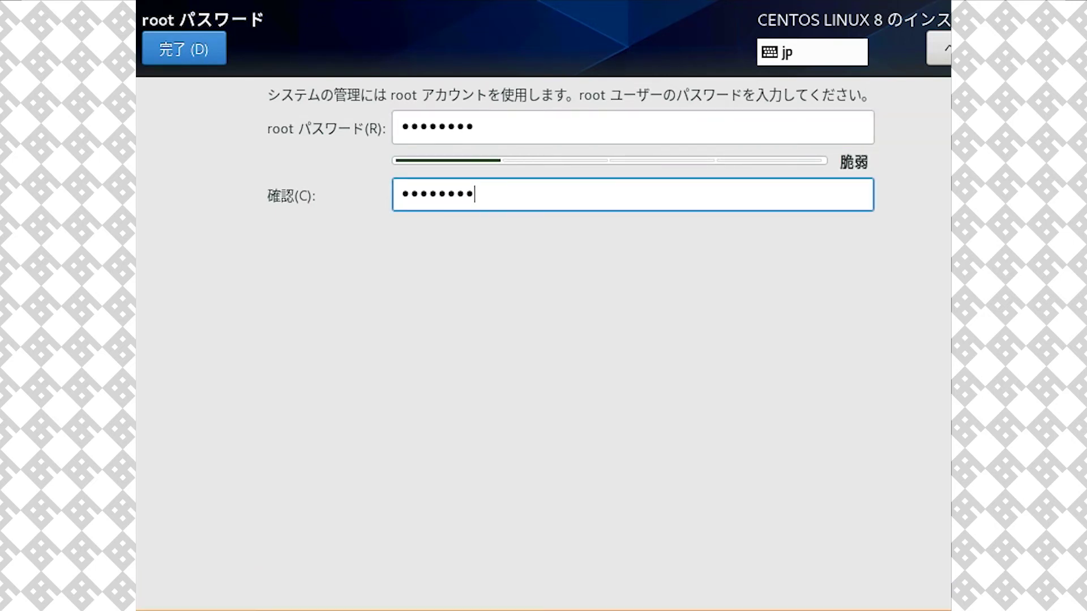
pyautogui.hotkey('alt', 'd')
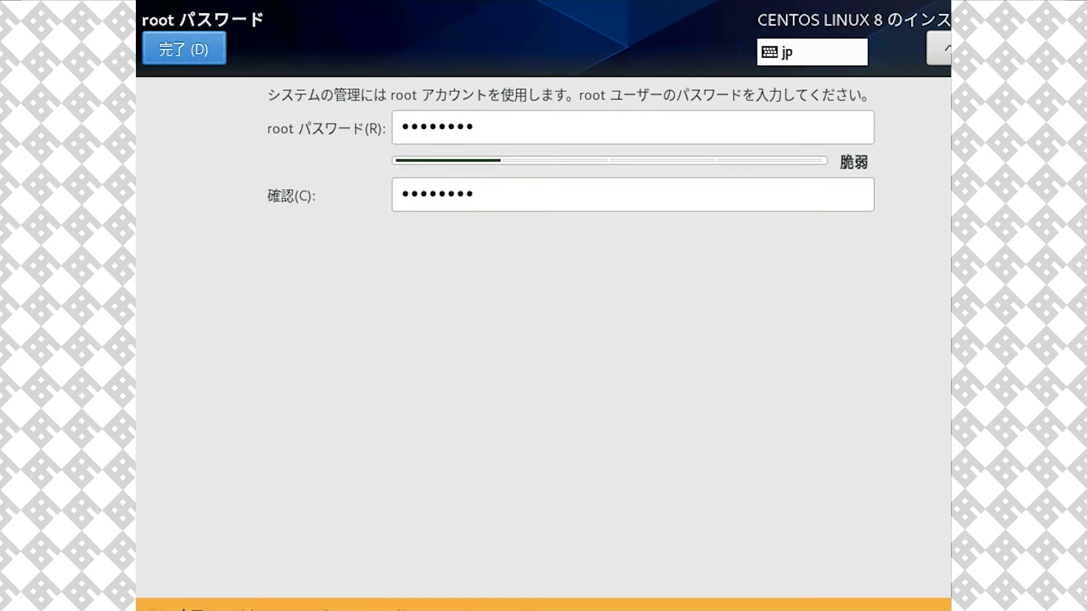
pyautogui.hotkey('alt', 'd')
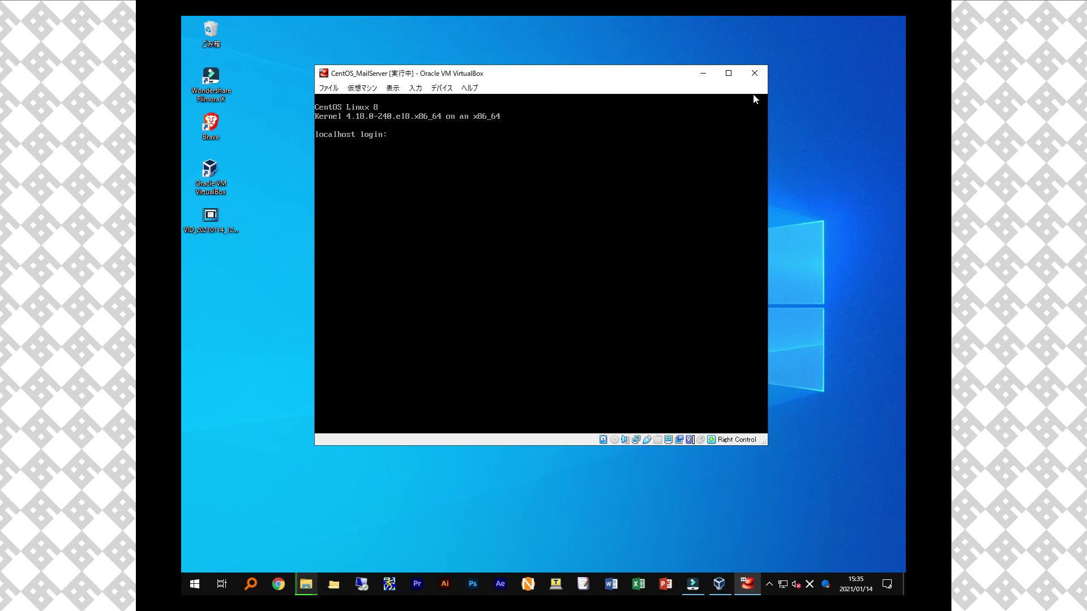
# - Close the CentOS_MailServer virtual machine by powering it off
pyautogui.click(756, 73)
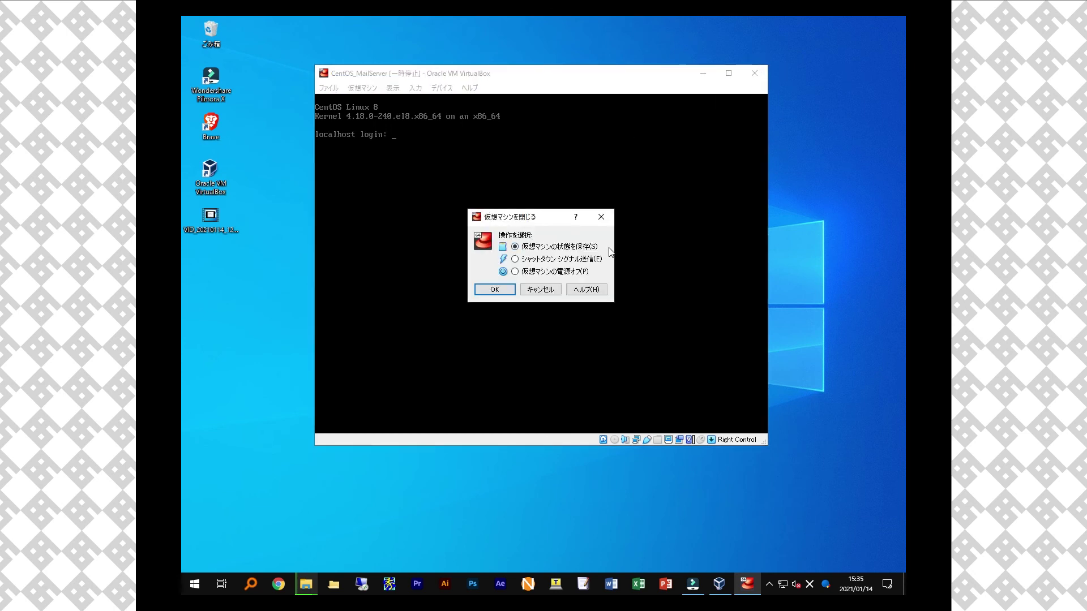
pyautogui.click(574, 273)
pyautogui.click(494, 290)
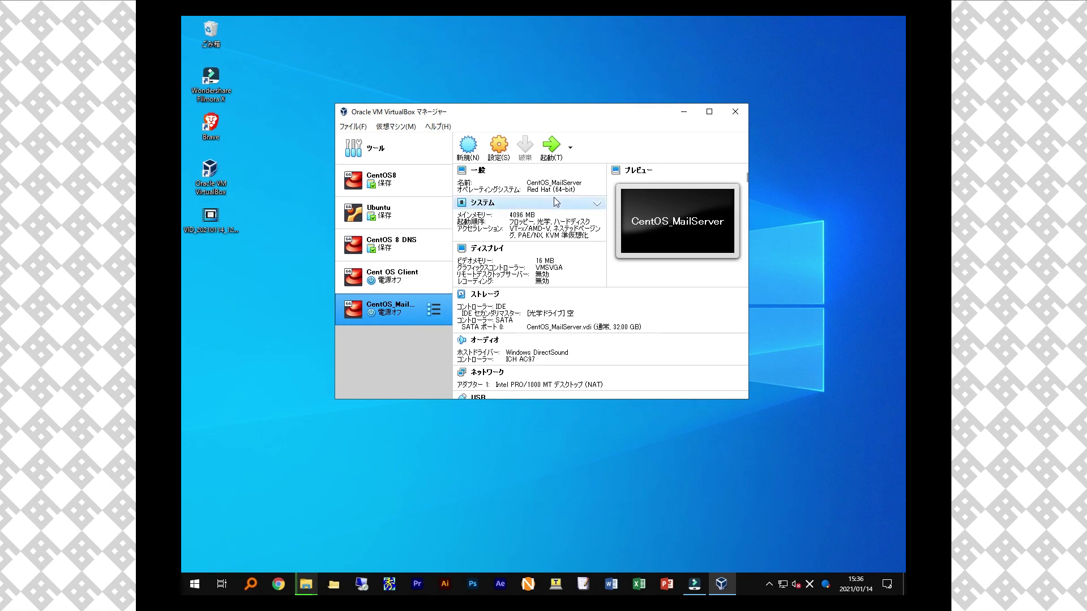
# - Reorder CentOS_MailServer's boot devices in its system settings to hard disk, floppy, optical
pyautogui.click(499, 150)
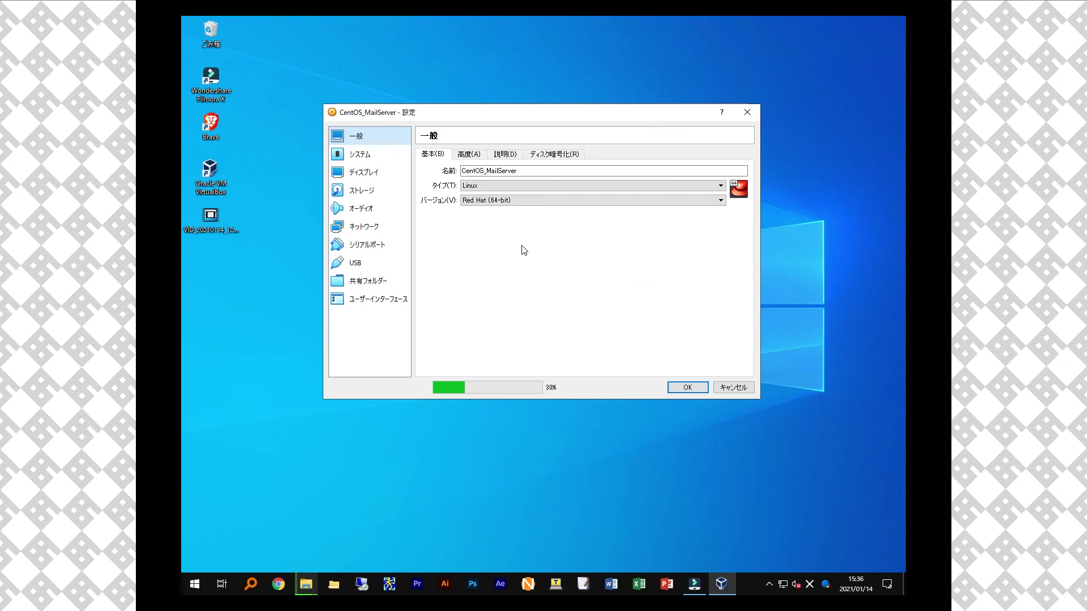
pyautogui.click(374, 158)
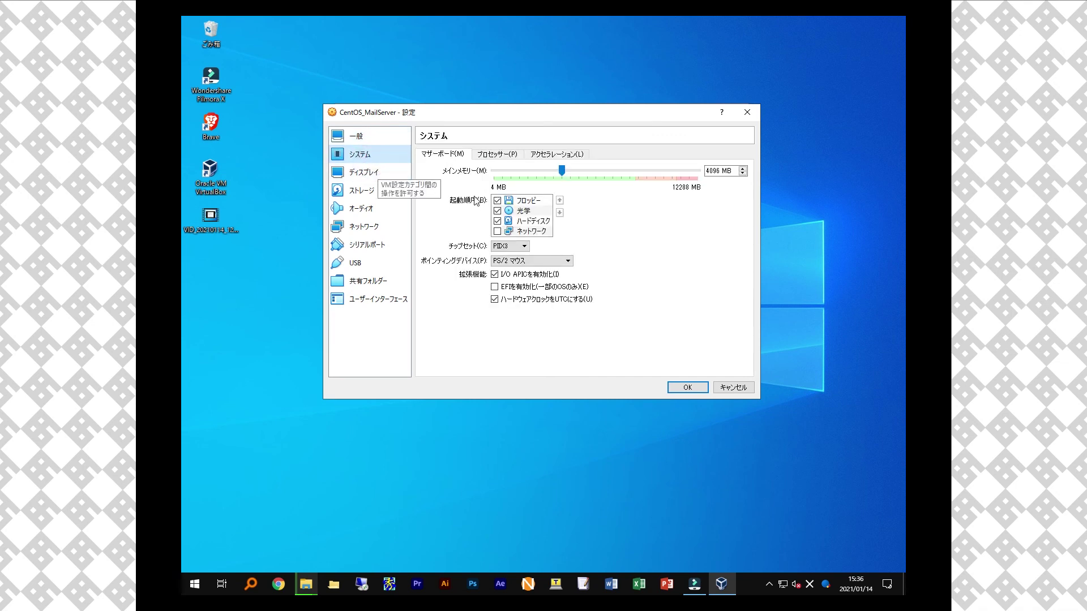
pyautogui.click(531, 217)
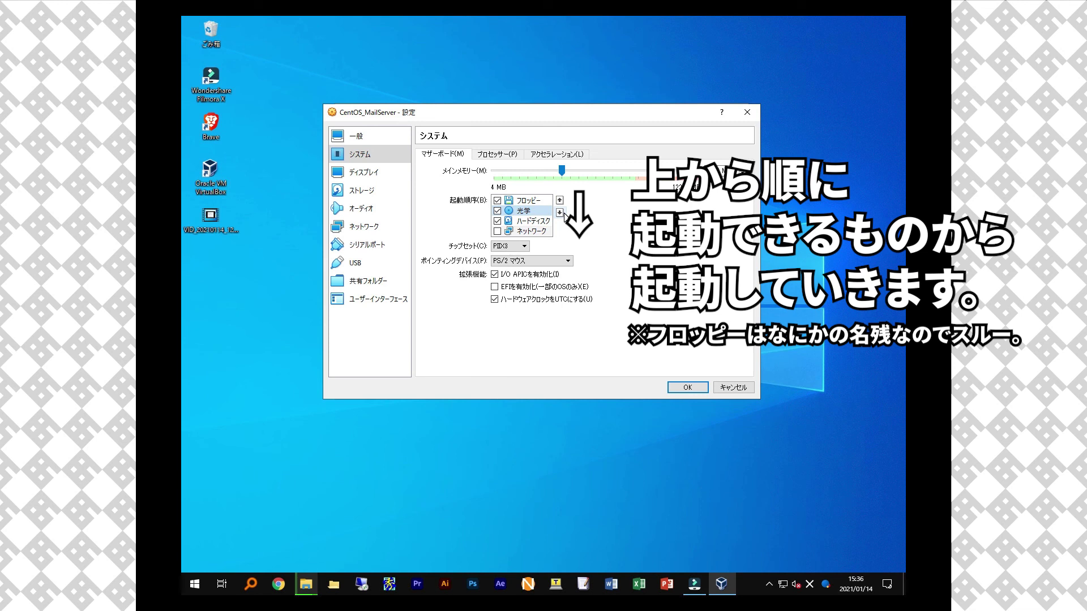
pyautogui.click(560, 212)
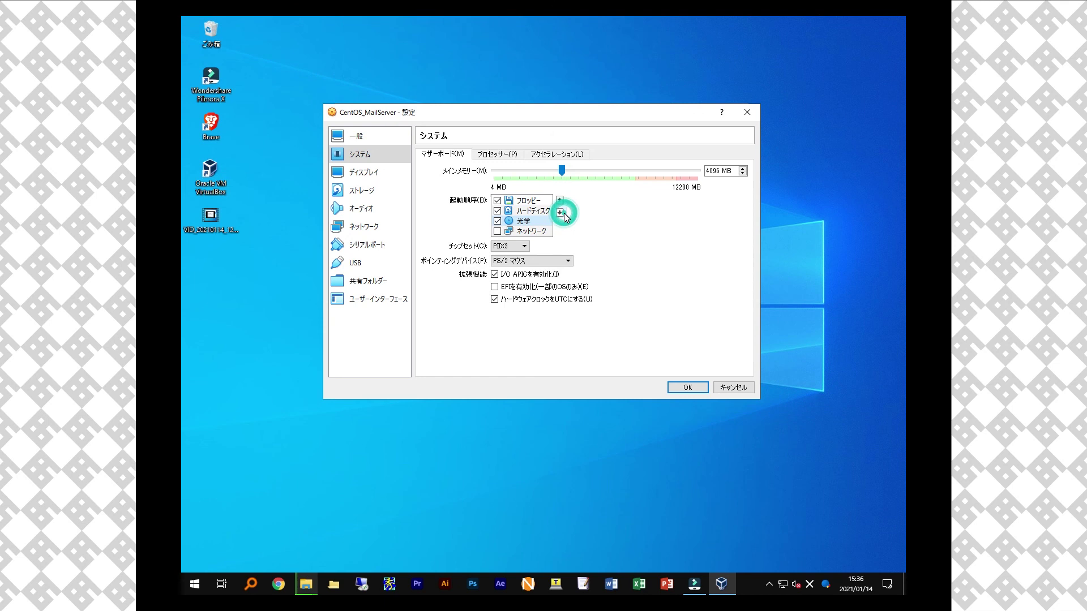
pyautogui.click(538, 201)
pyautogui.click(560, 213)
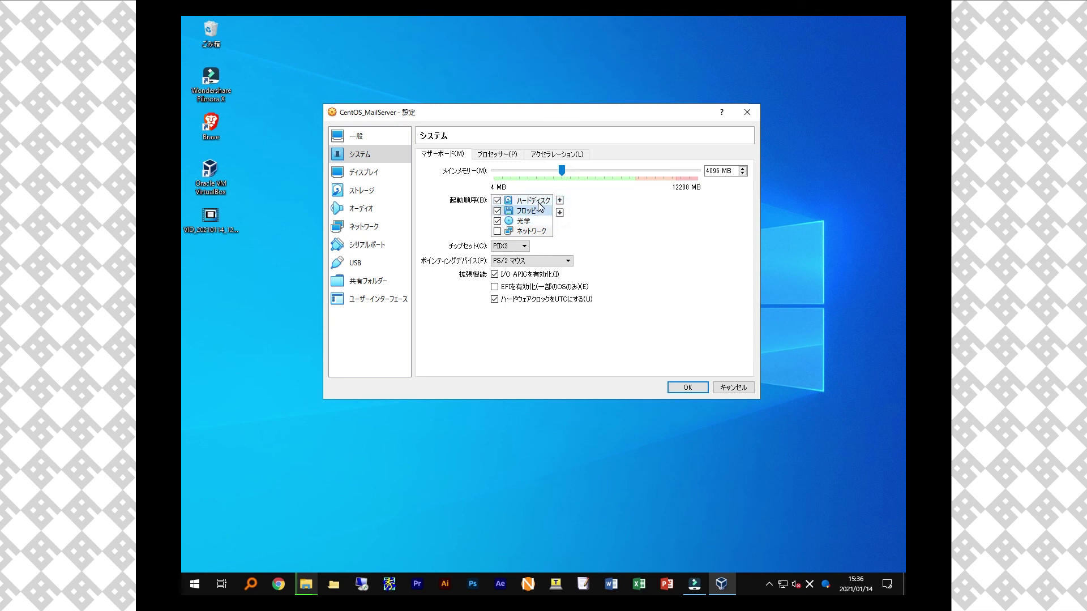